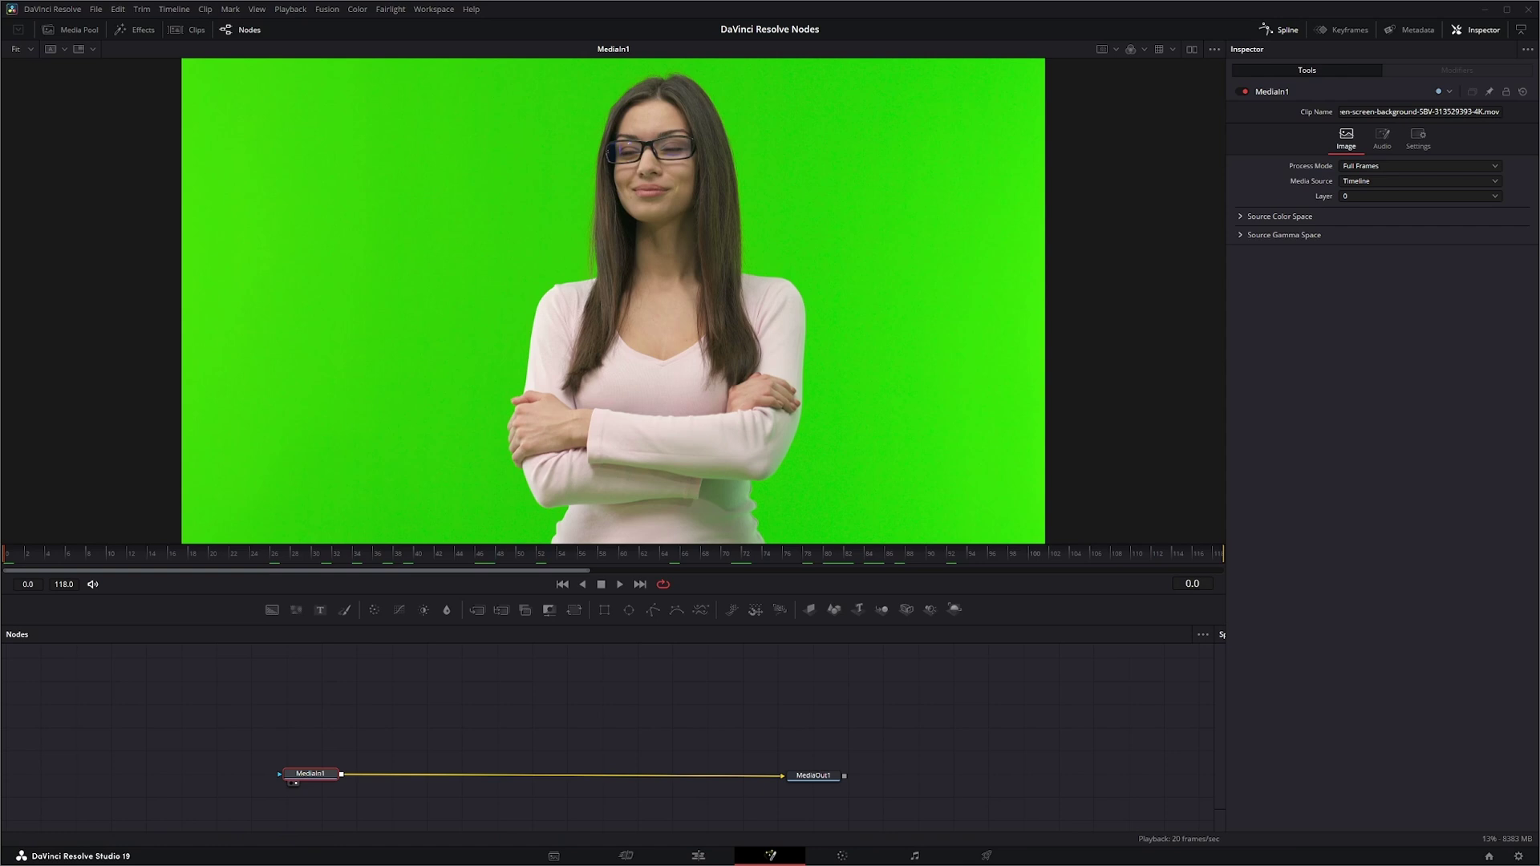
Add the hooded-man clip as MediaIn2 and preview it across the clip in side-by-side viewers
drag(1108, 556, 316, 728)
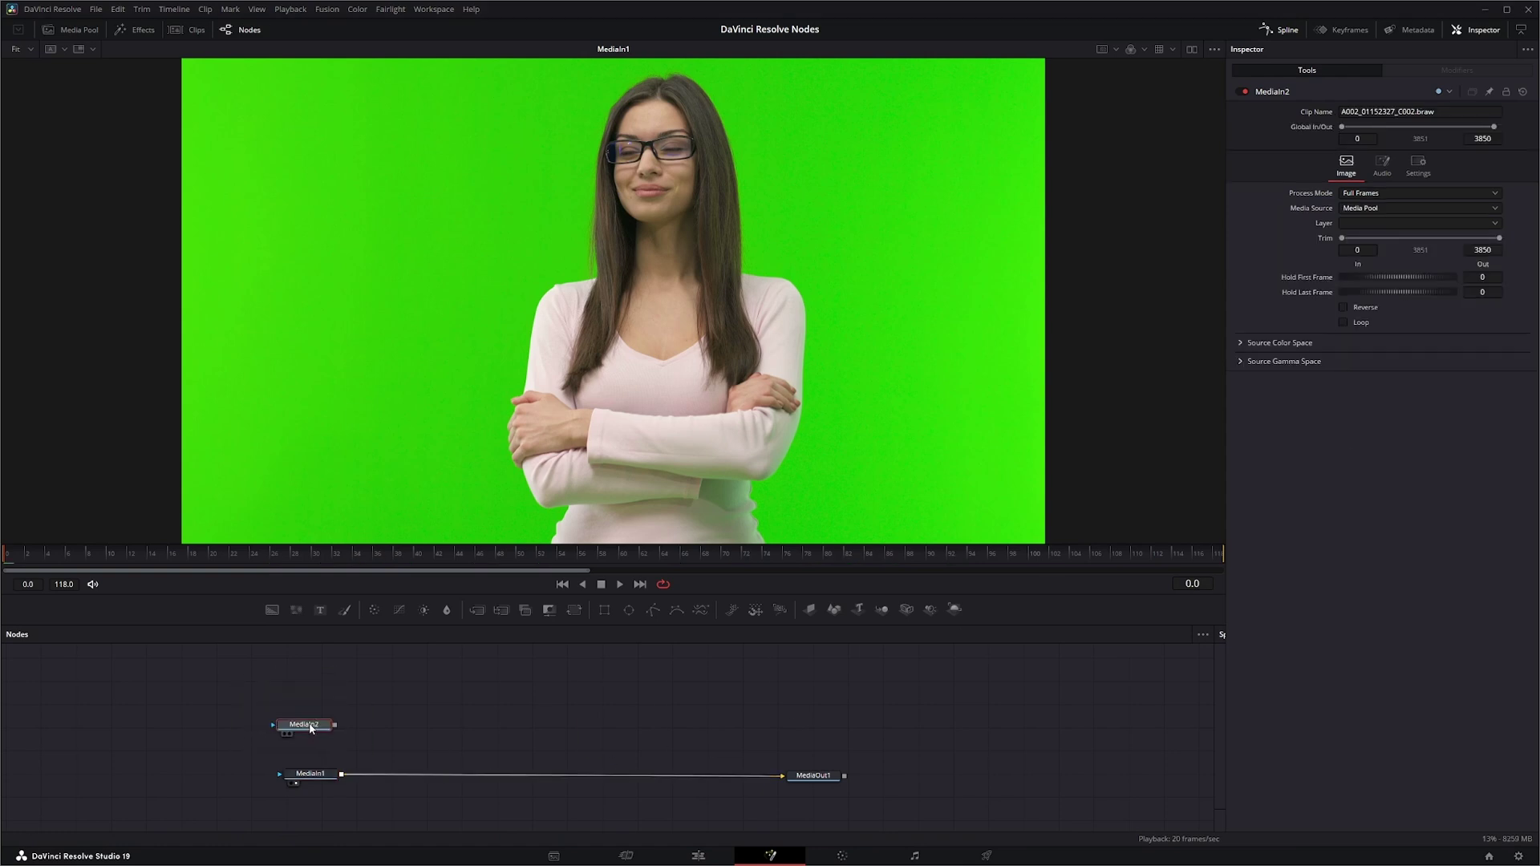
key(1)
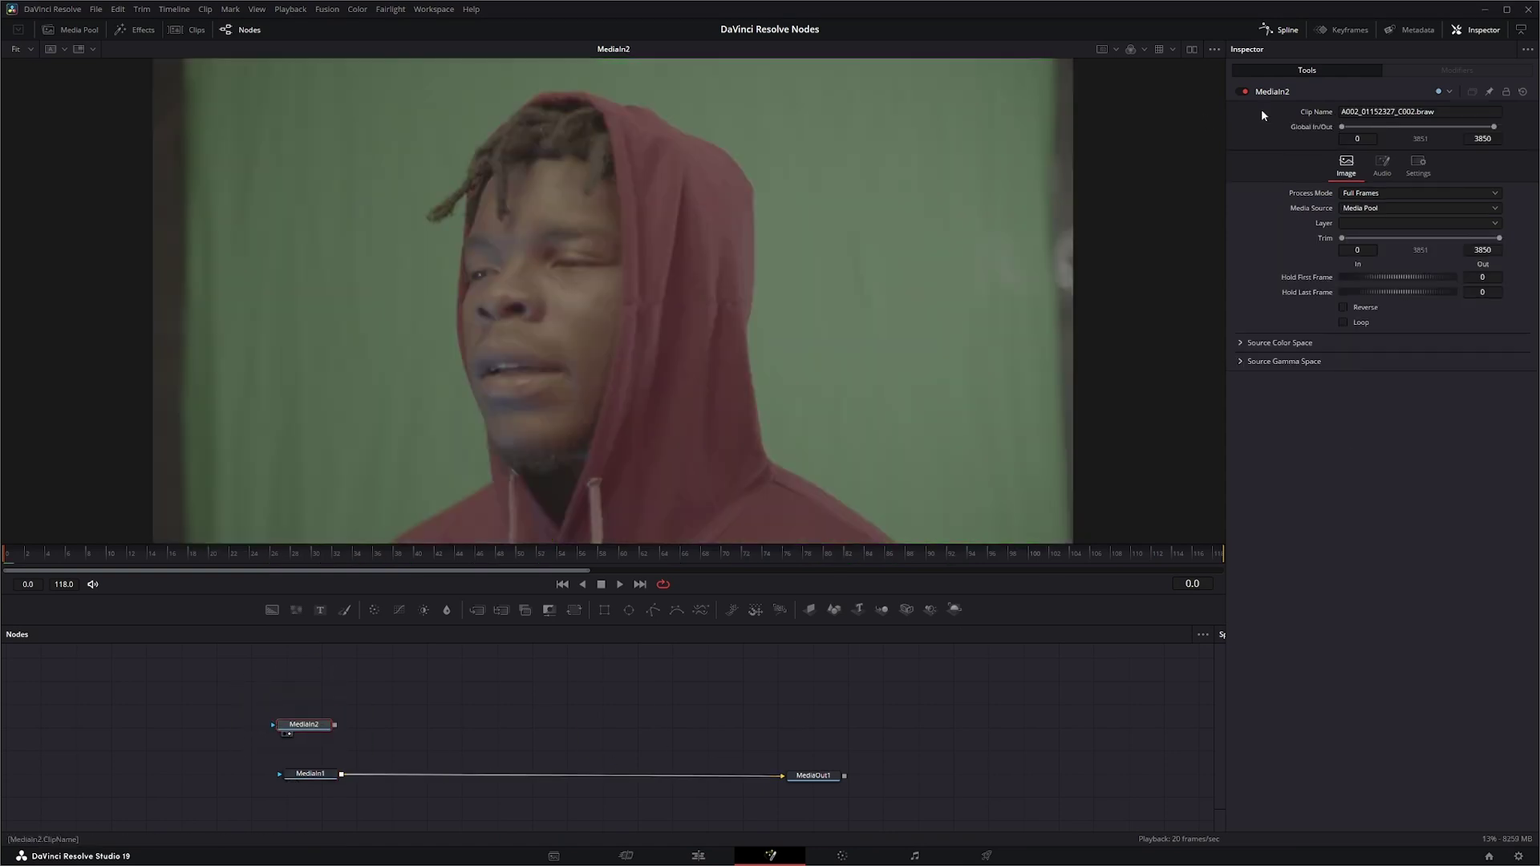
click(1192, 49)
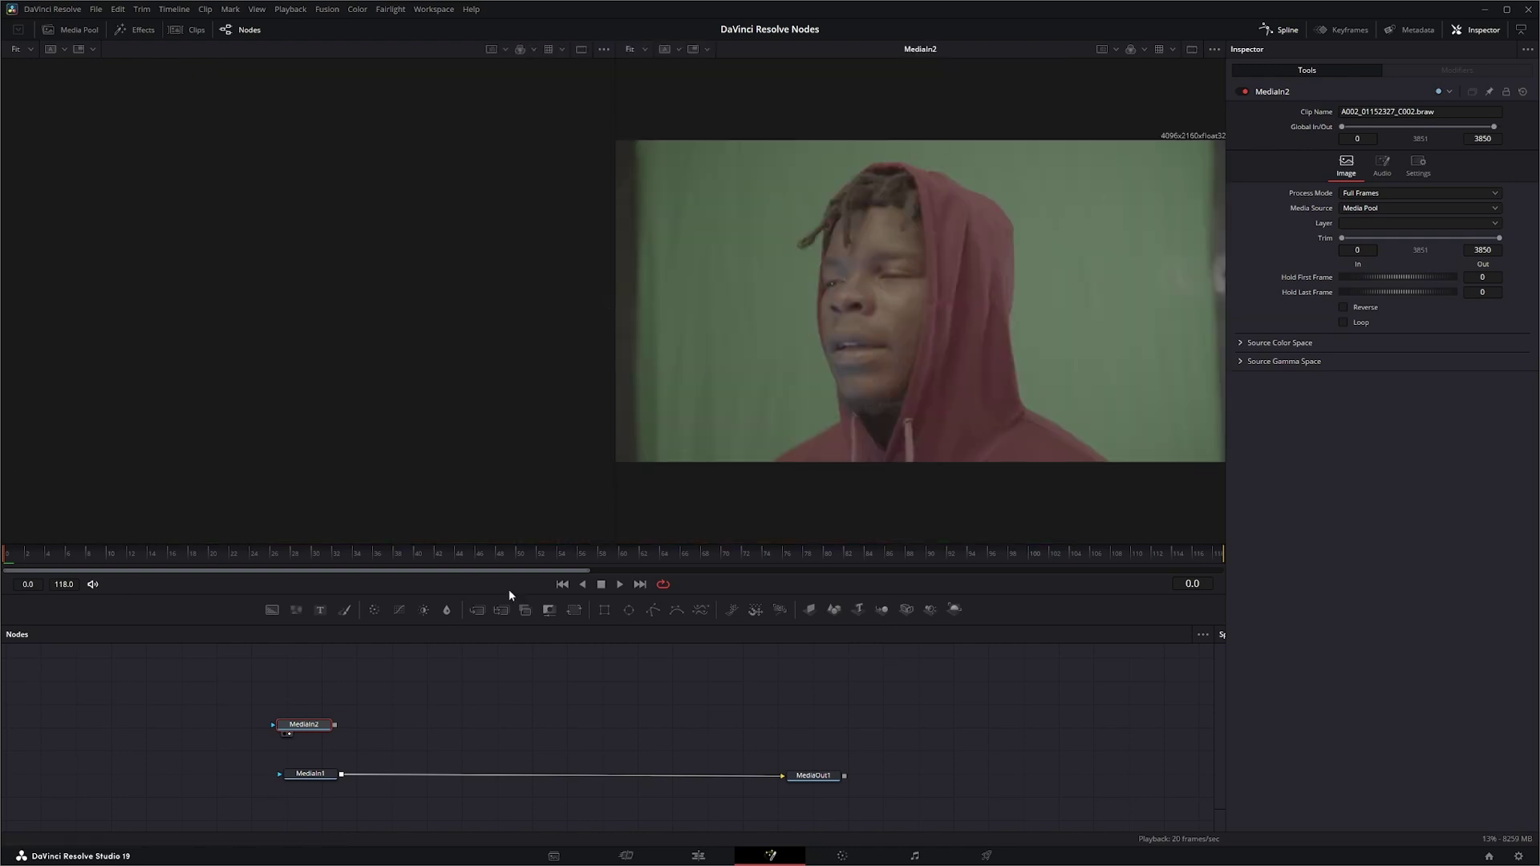
drag(21, 564, 932, 561)
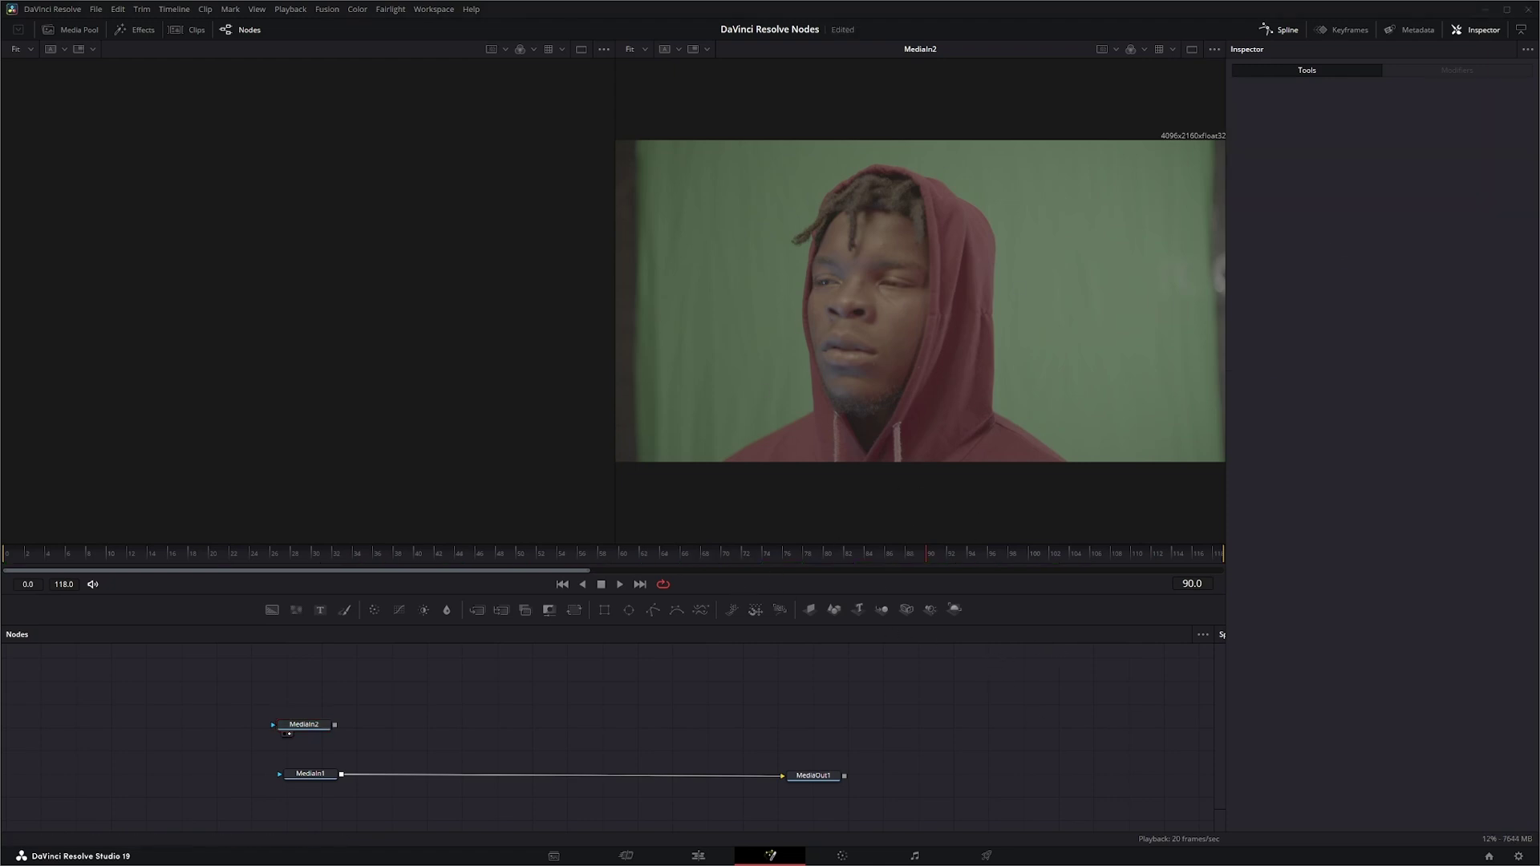
Add the empty green-screen plate A002_01152329_C003.braw as MediaIn3 and return to frame 27
drag(1069, 534, 276, 432)
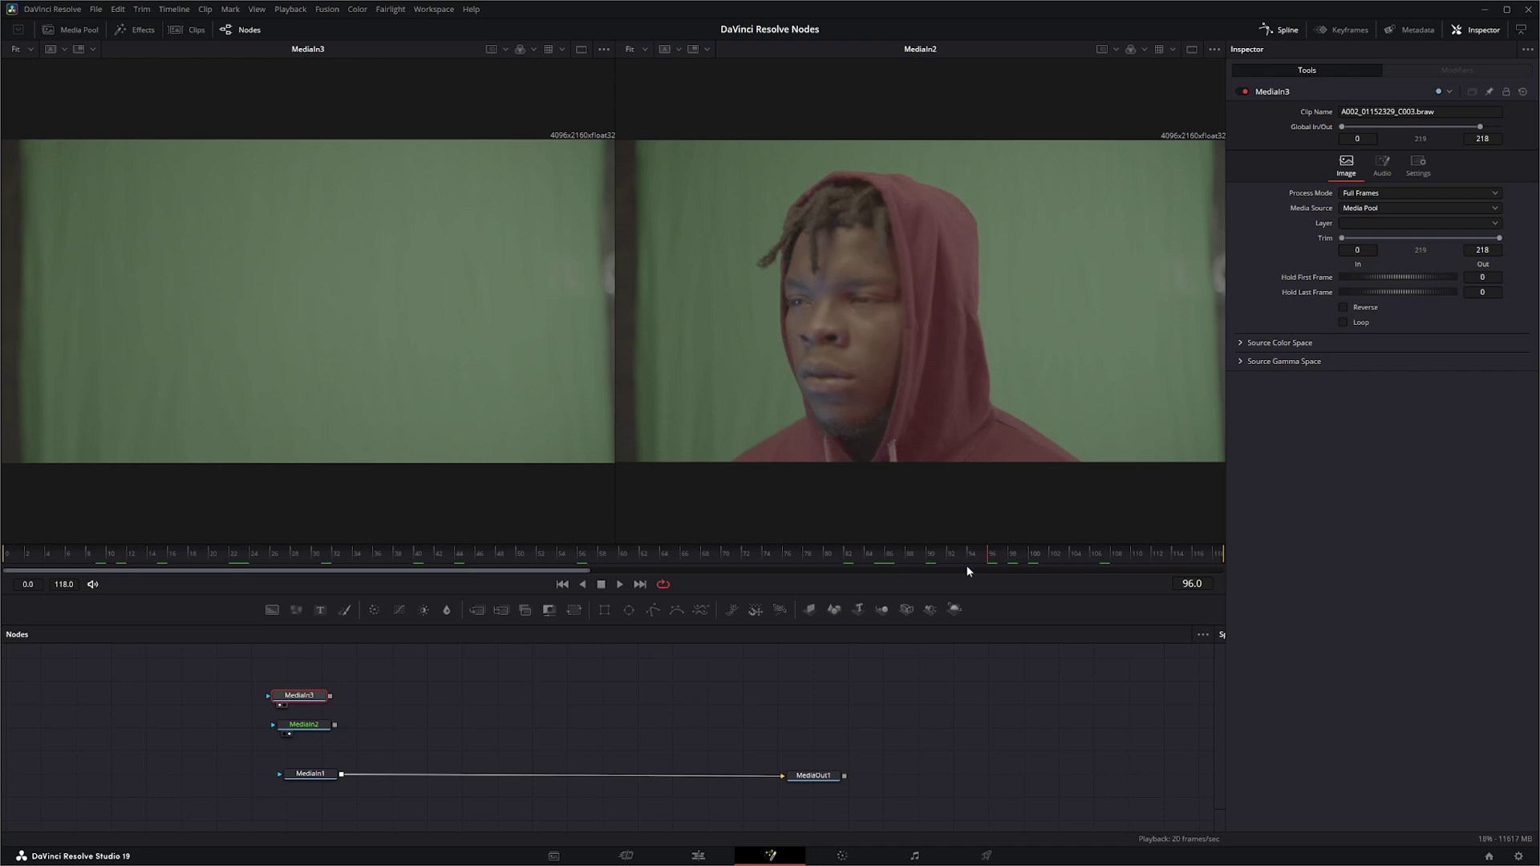
click(286, 556)
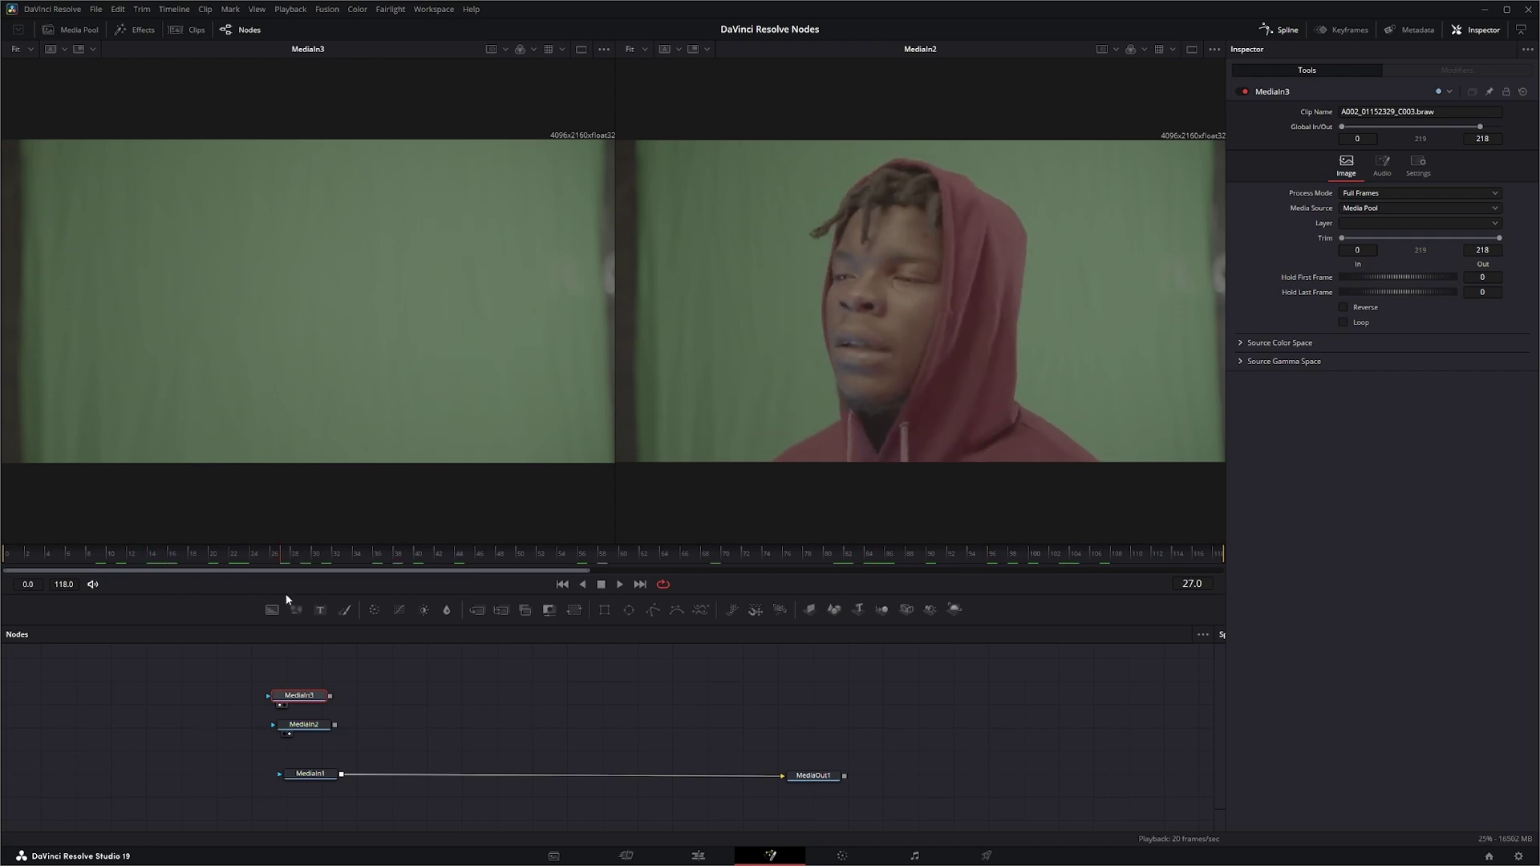
drag(298, 696, 301, 692)
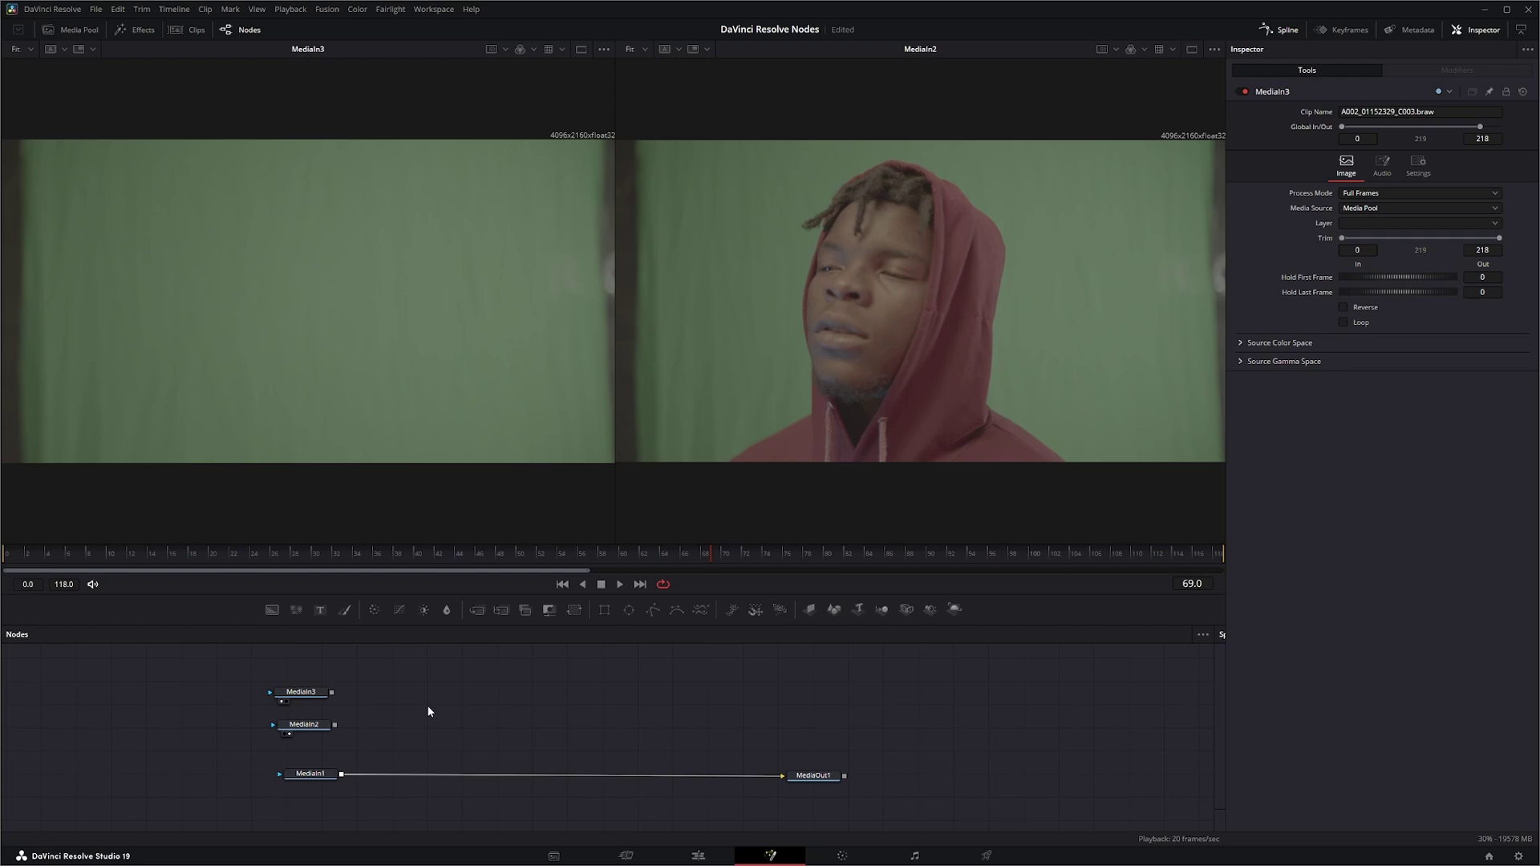
Add a Delta Keyer node through the tool search for 'delta'
key(shift+space)
text(delt)
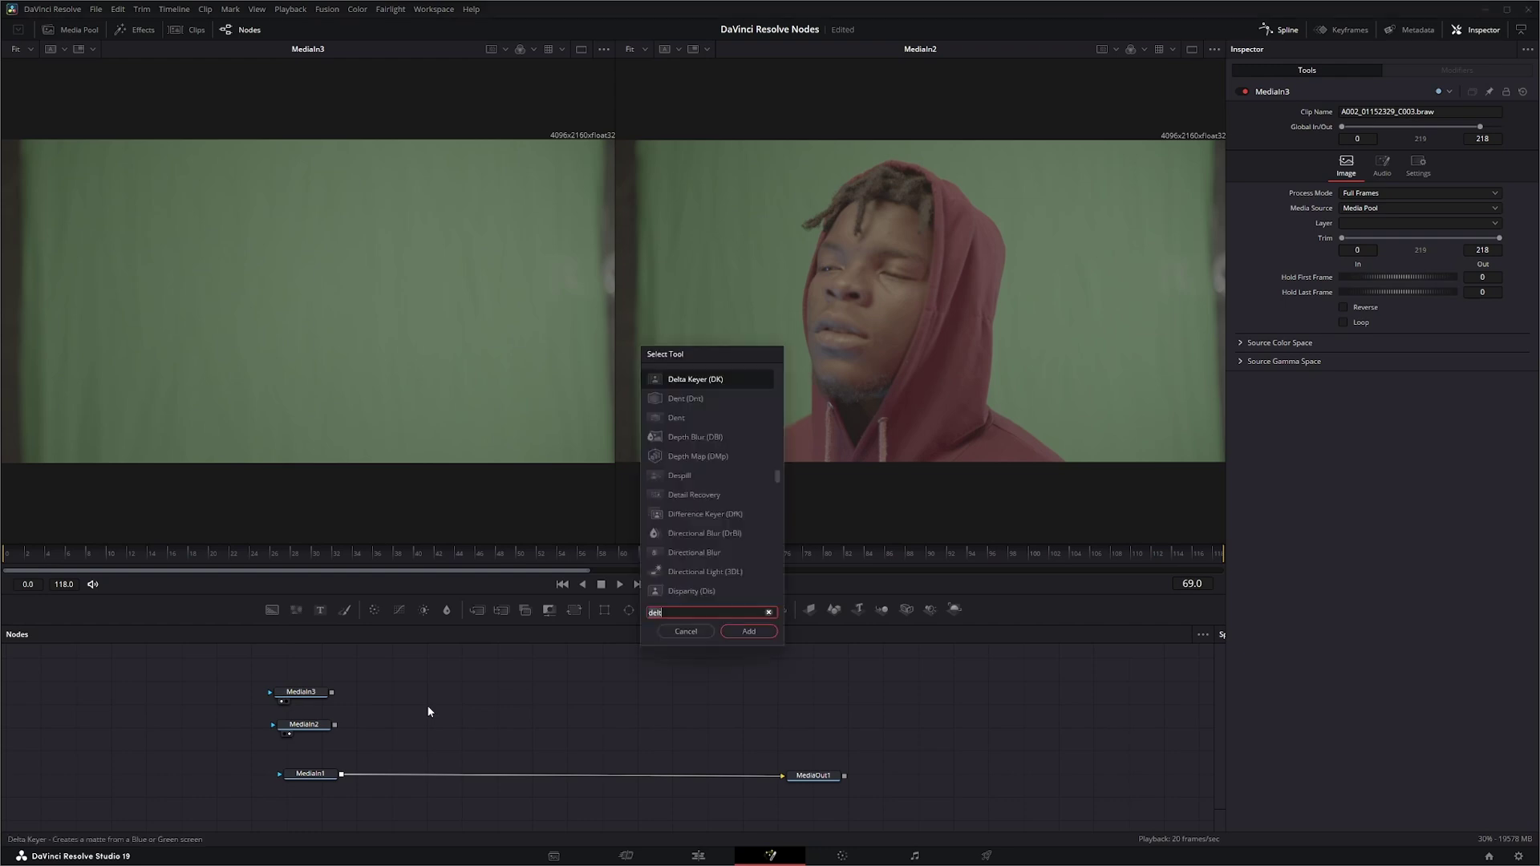
key(BackSpace)
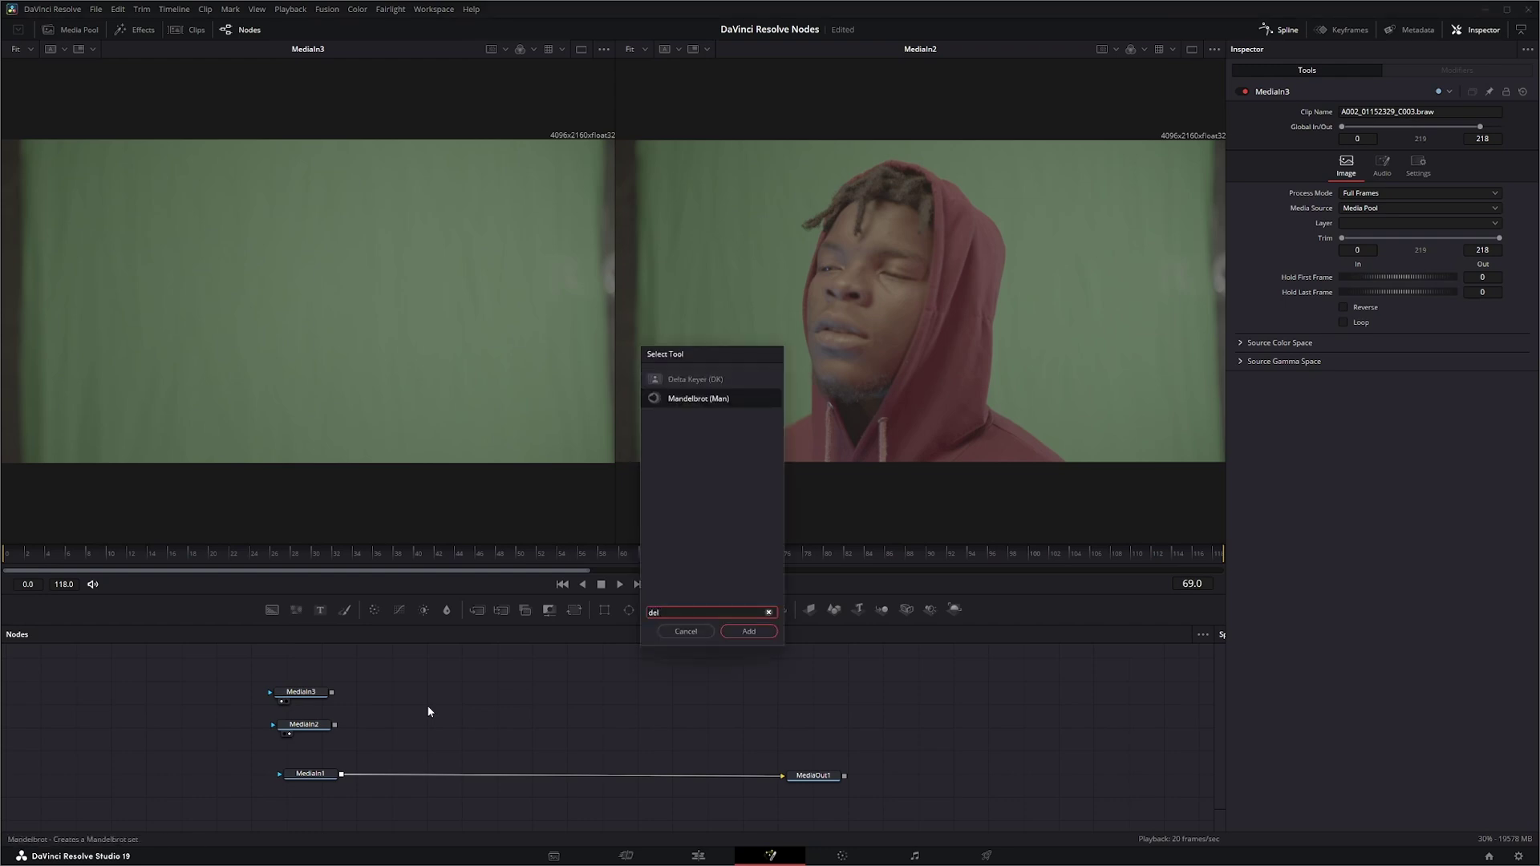
key(Up)
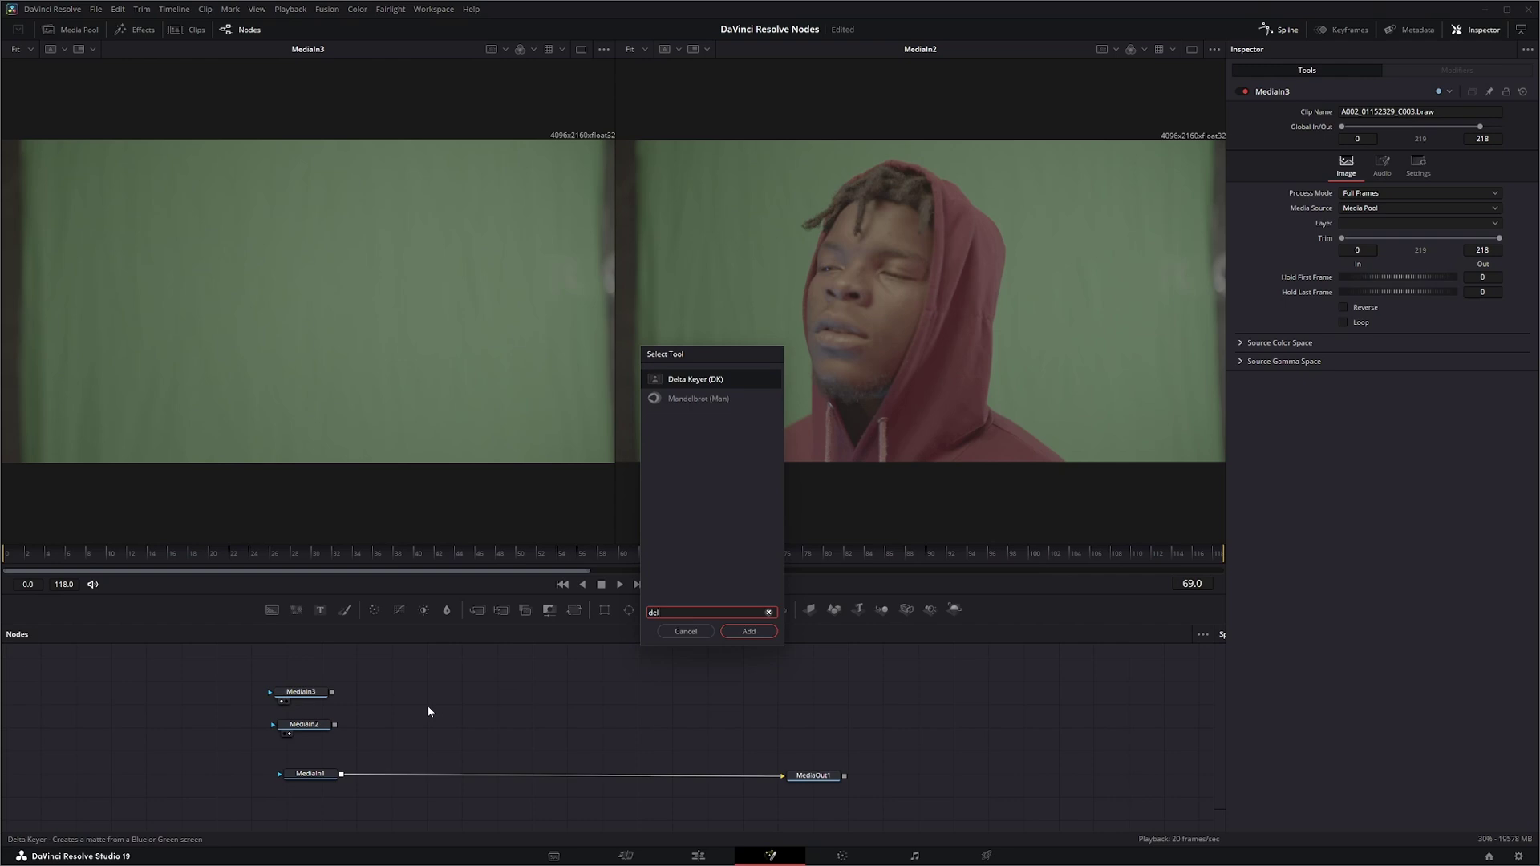
key(Return)
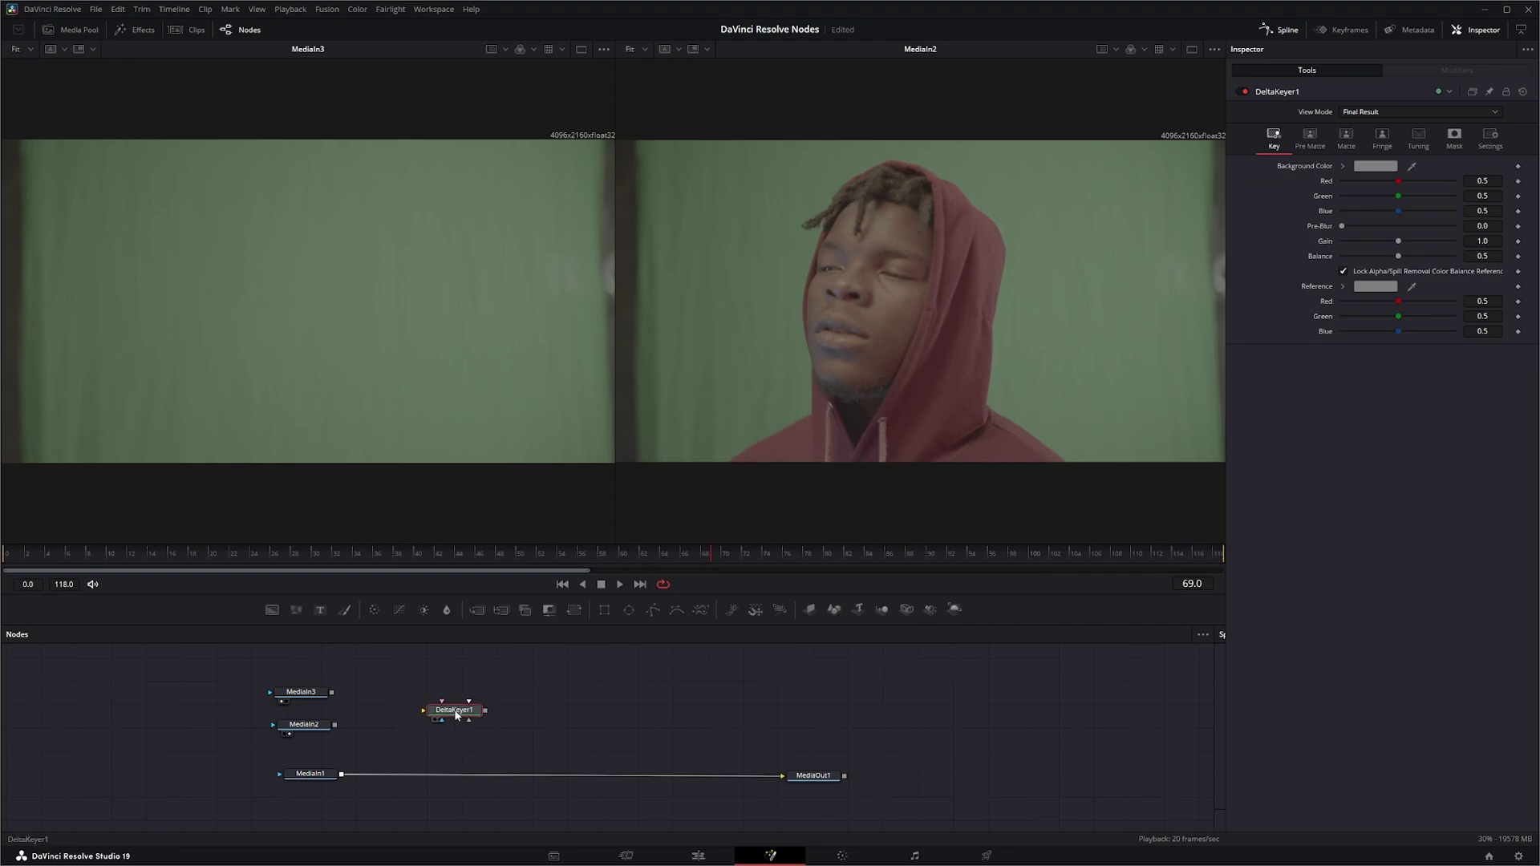
Wire MediaIn2 into the Delta Keyer and MediaIn3 into its clean-plate input, then view and check the key
drag(334, 723, 489, 726)
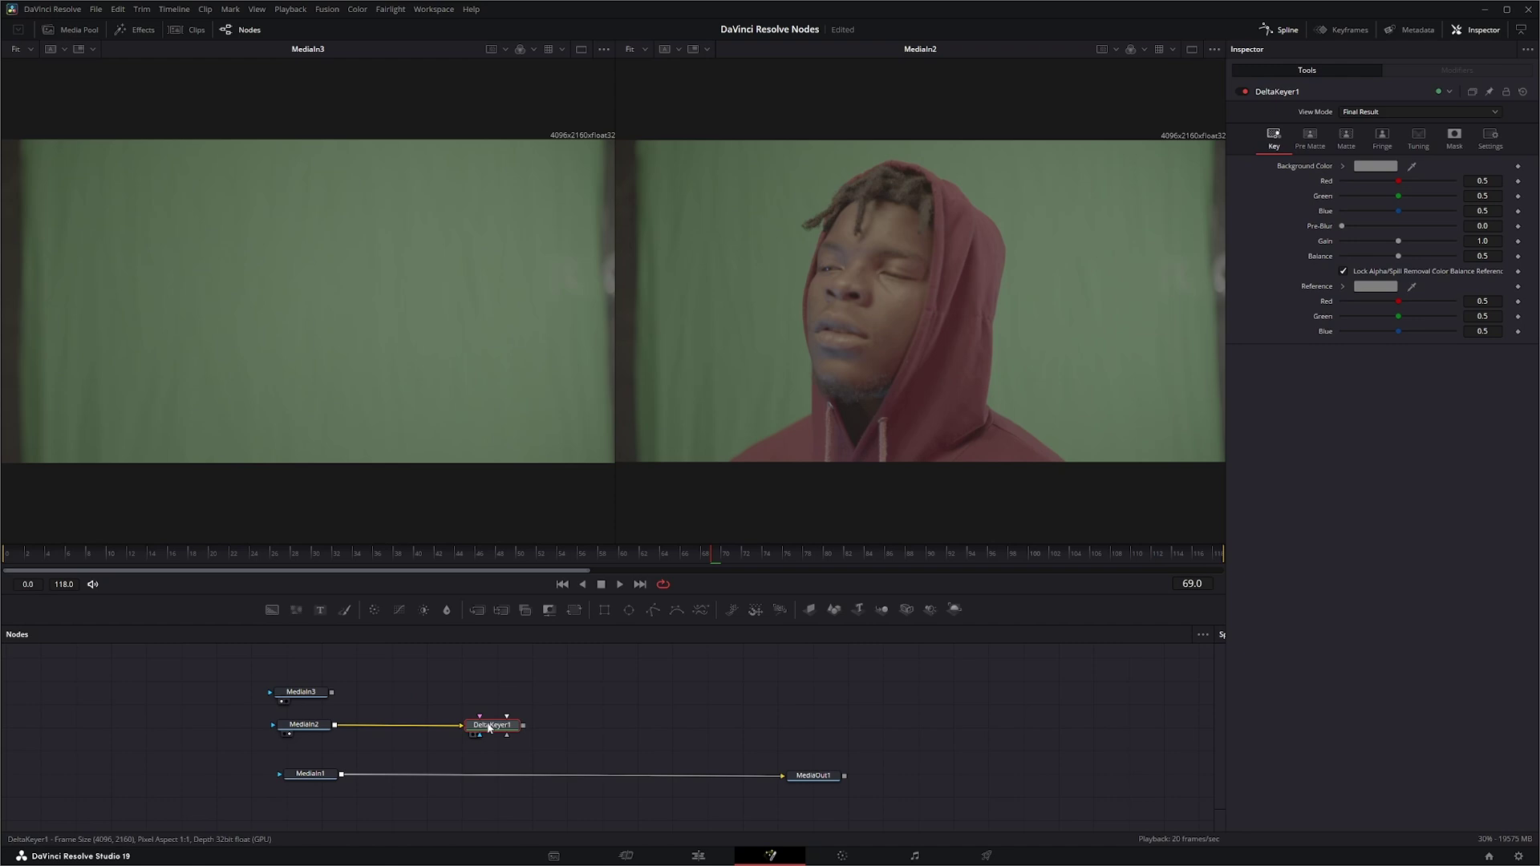
click(471, 736)
drag(331, 692, 480, 719)
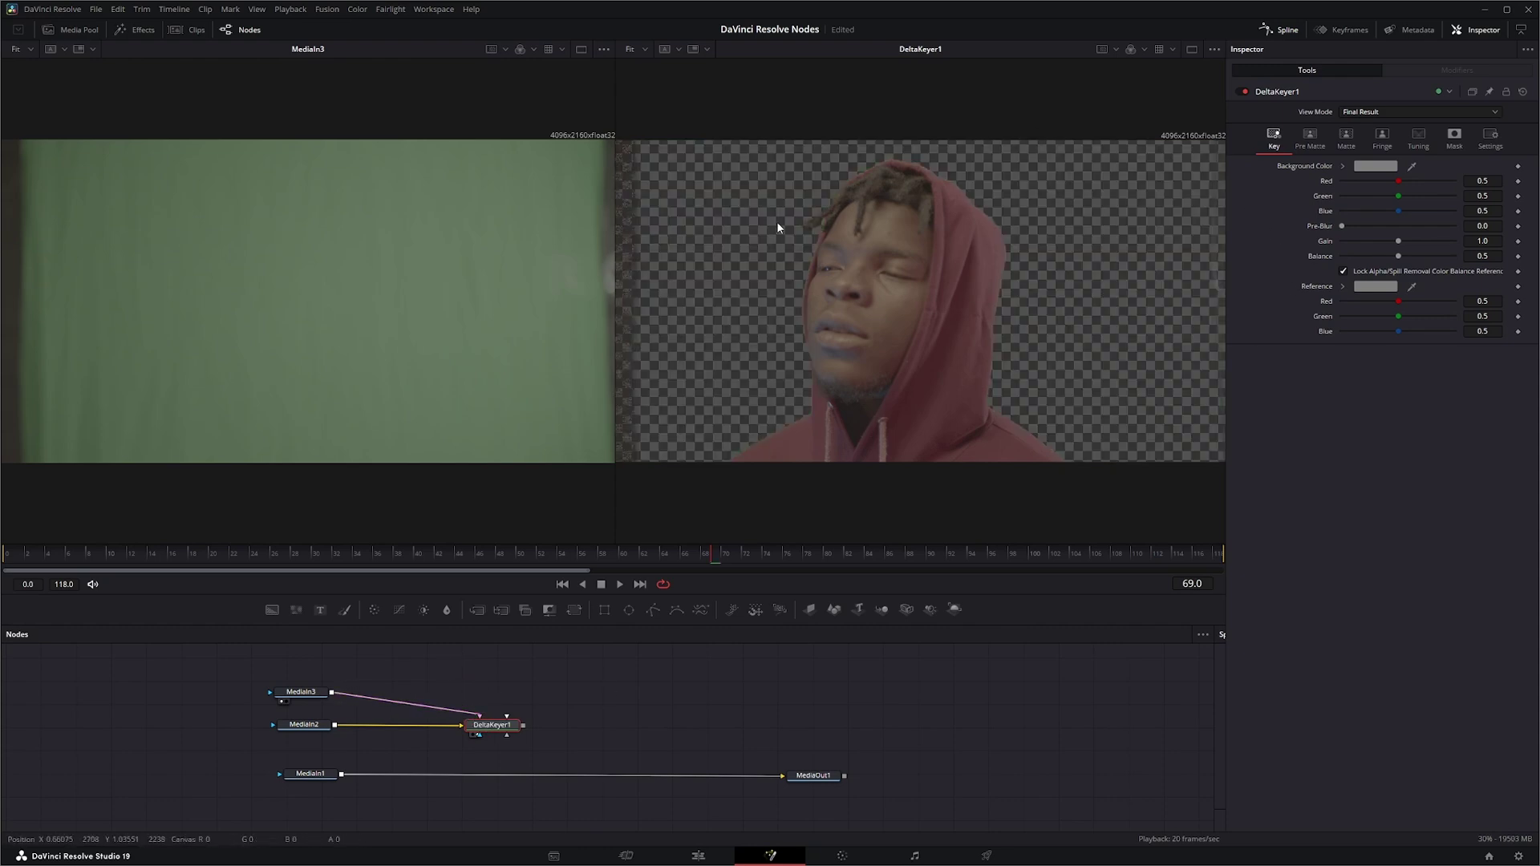
drag(702, 562, 868, 566)
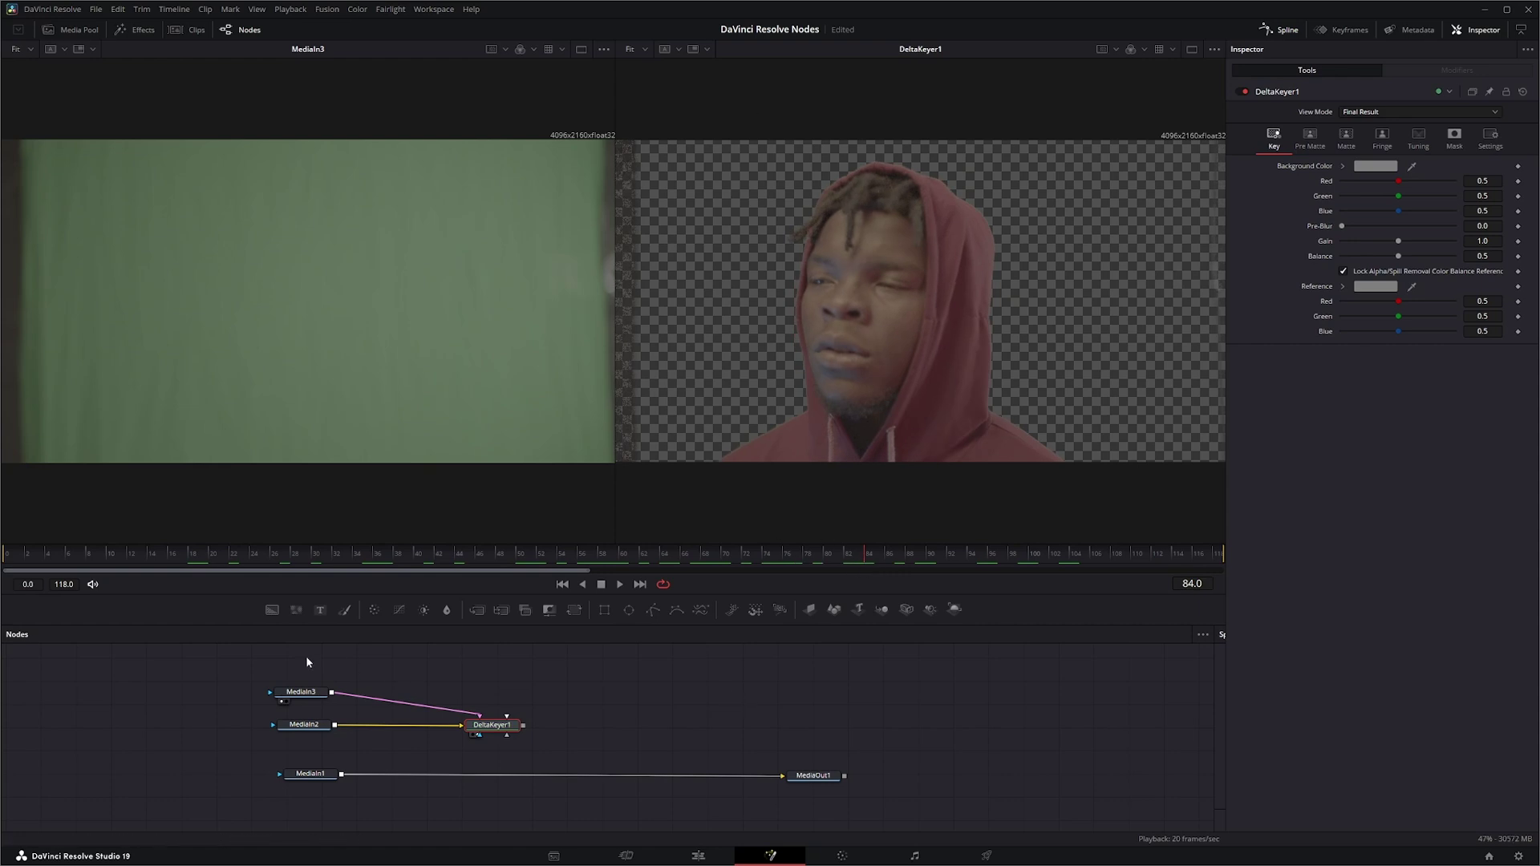
mouse_move(304, 692)
mouse_down()
mouse_move(329, 674)
mouse_move(305, 676)
mouse_up()
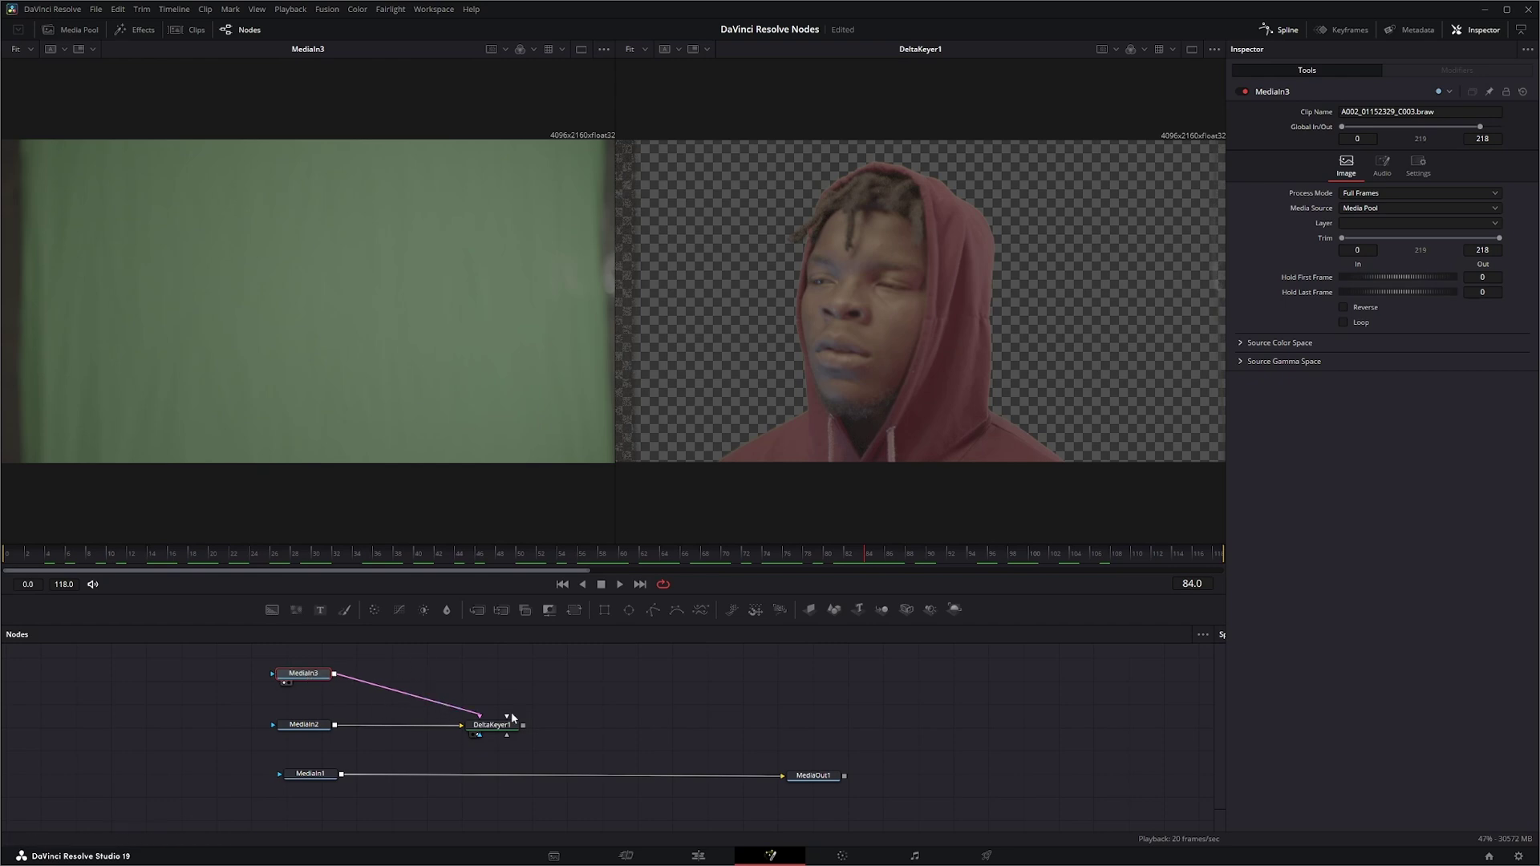
drag(491, 724, 553, 727)
drag(250, 676, 361, 749)
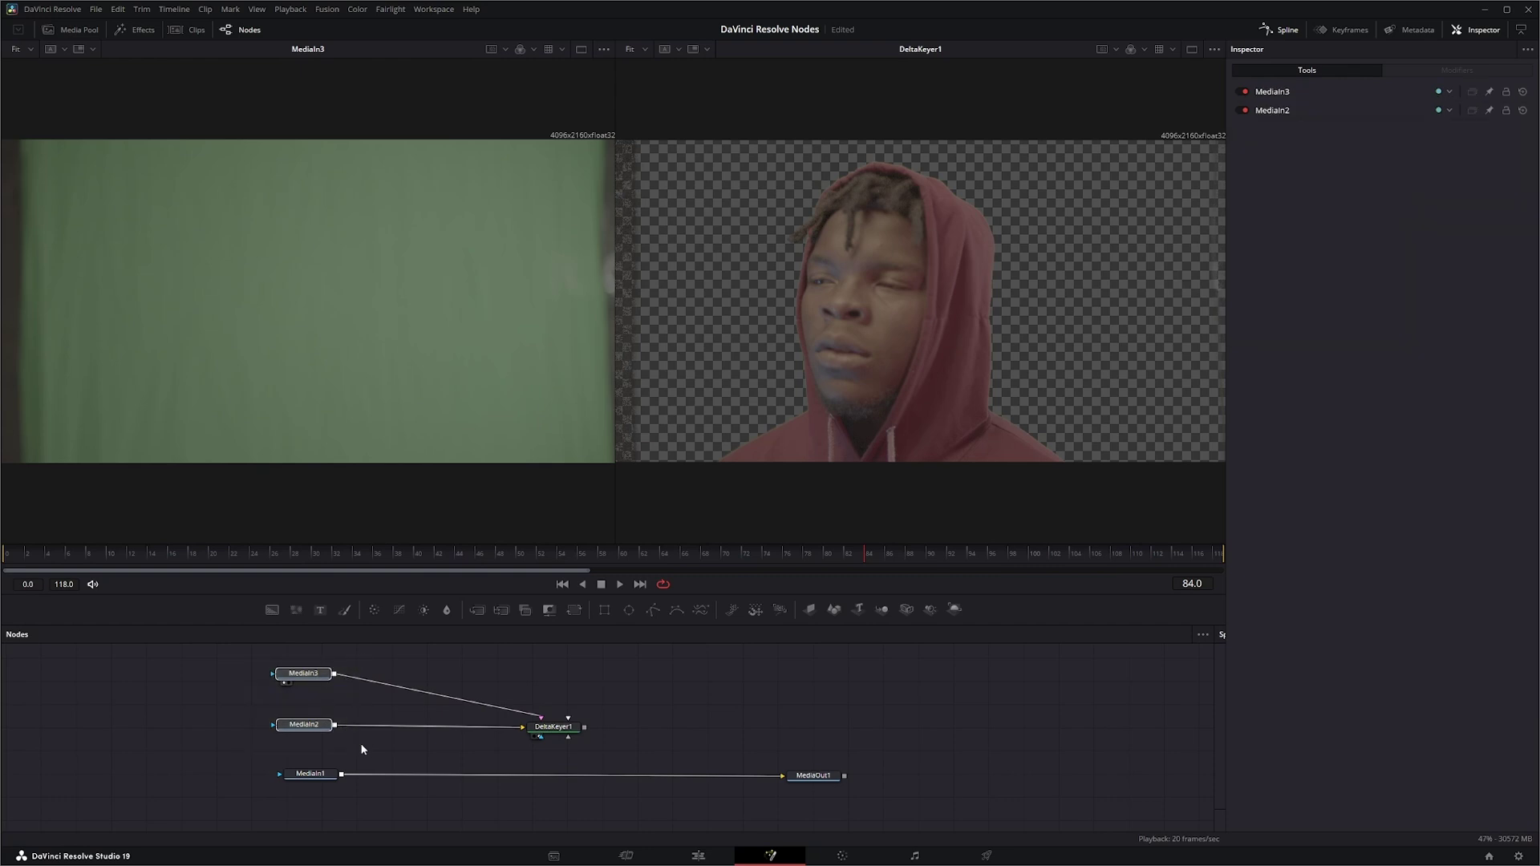
Delete the hooded-man inputs, connect MediaIn1 to DeltaKeyer1, and return to a single viewer
key(Delete)
drag(564, 727, 598, 730)
drag(341, 775, 583, 739)
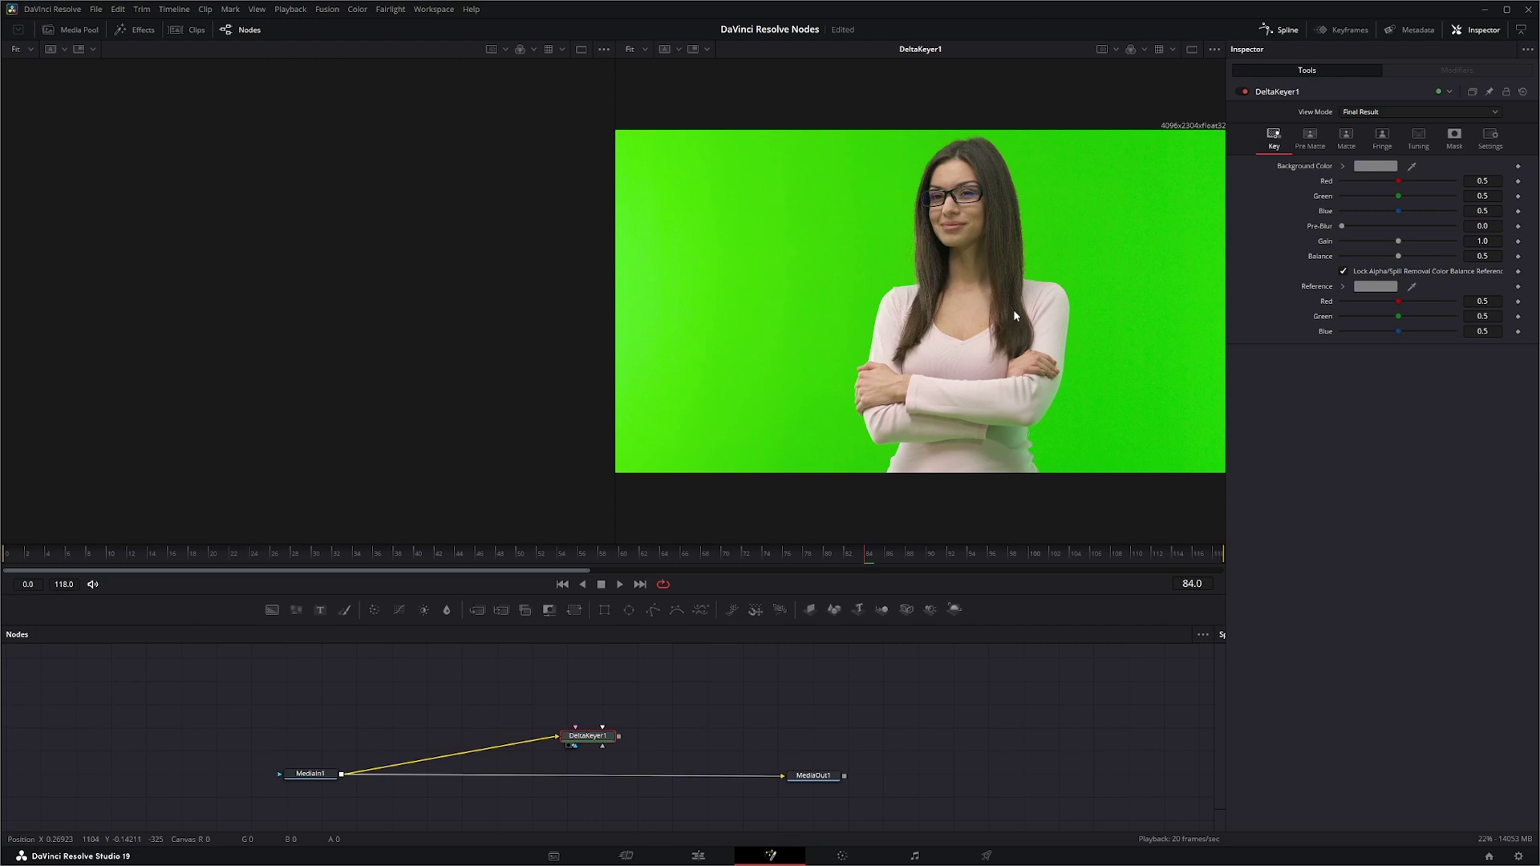
click(1194, 50)
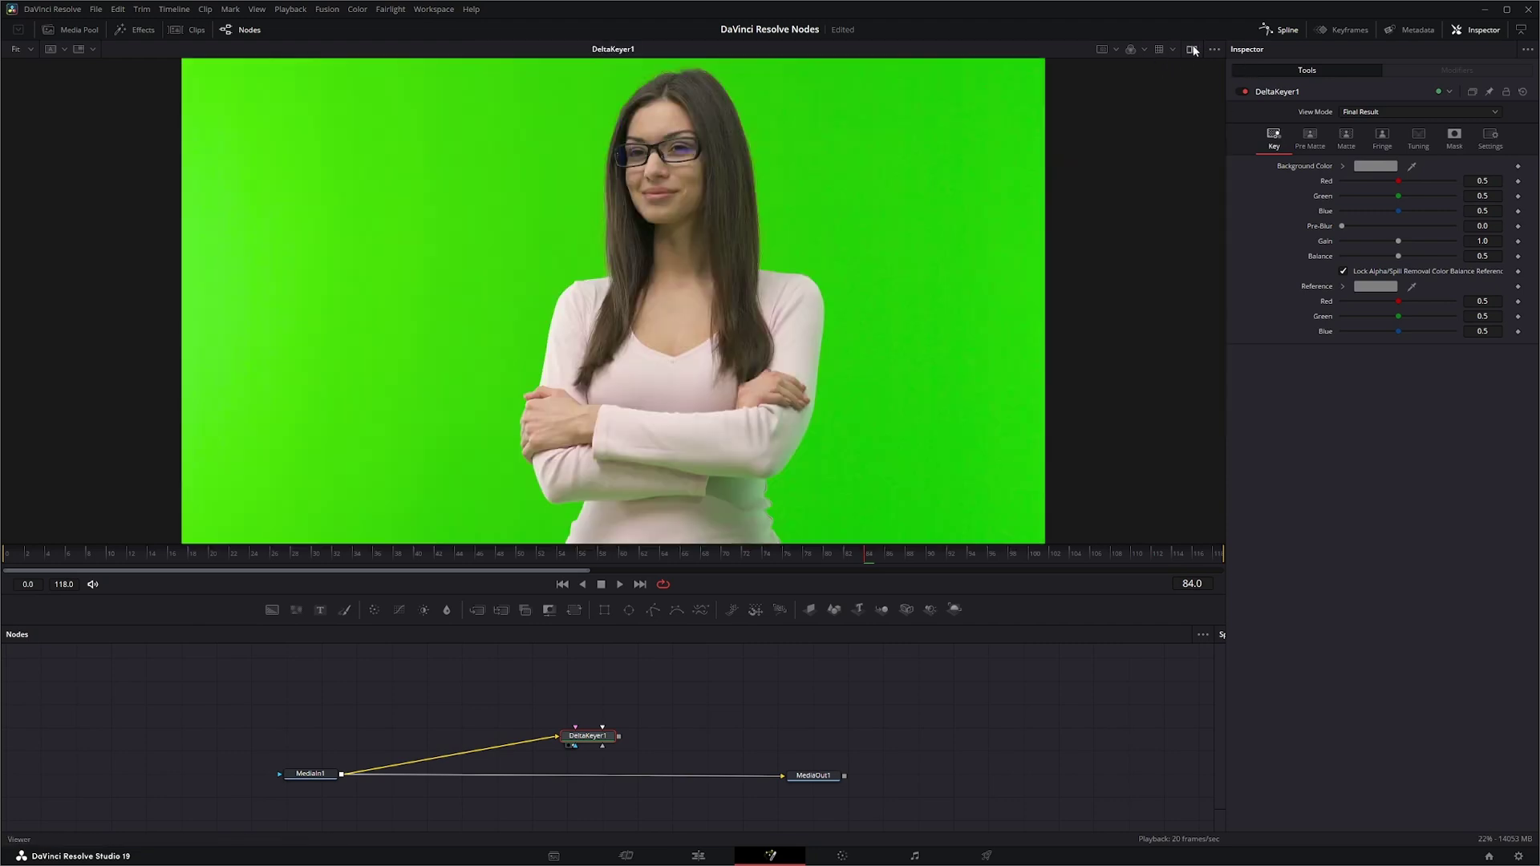
drag(585, 742, 597, 740)
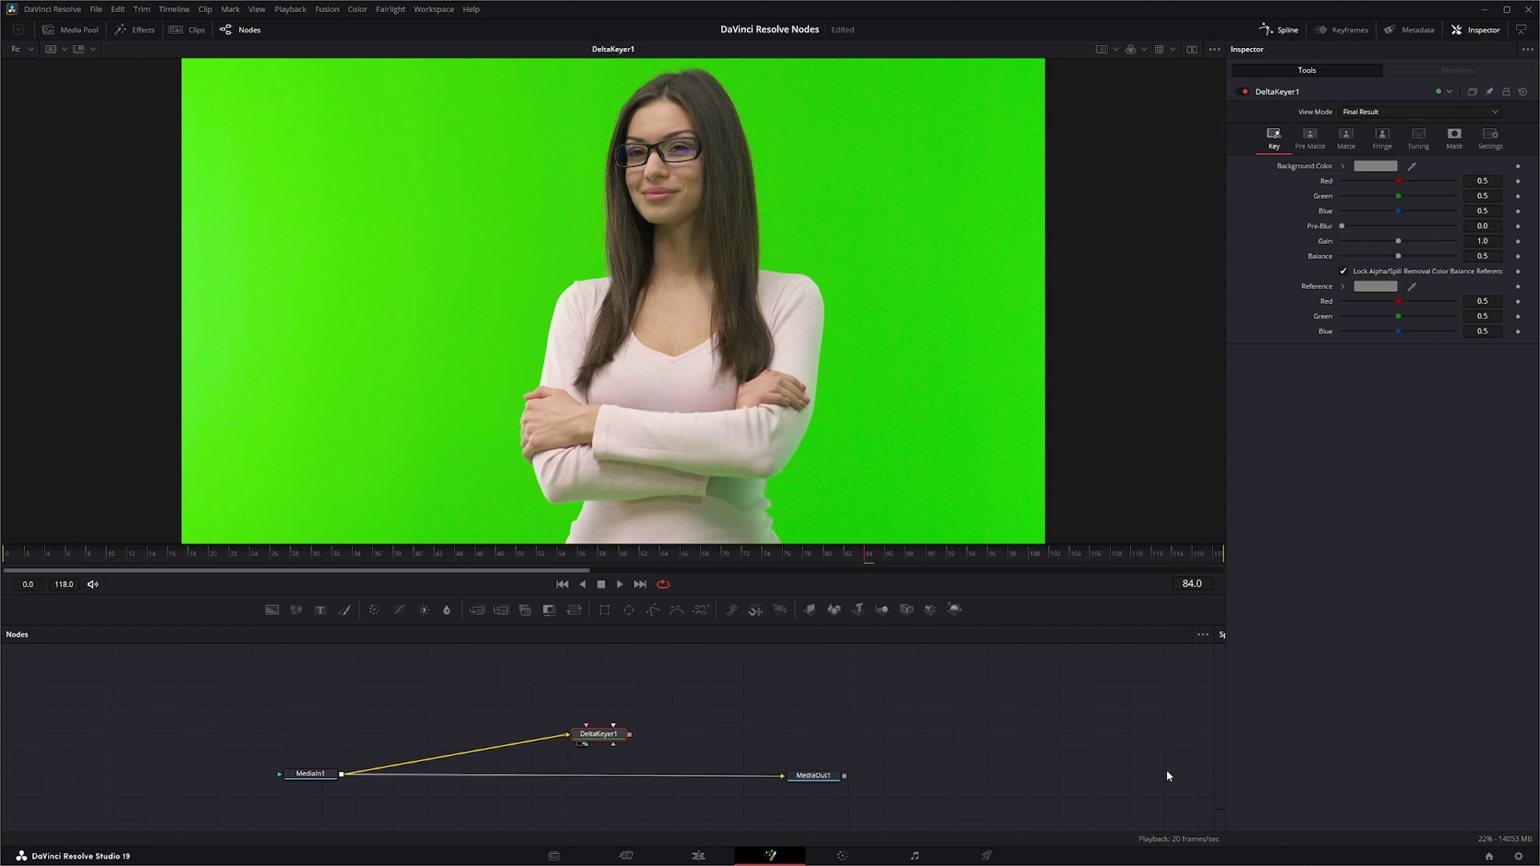
click(330, 725)
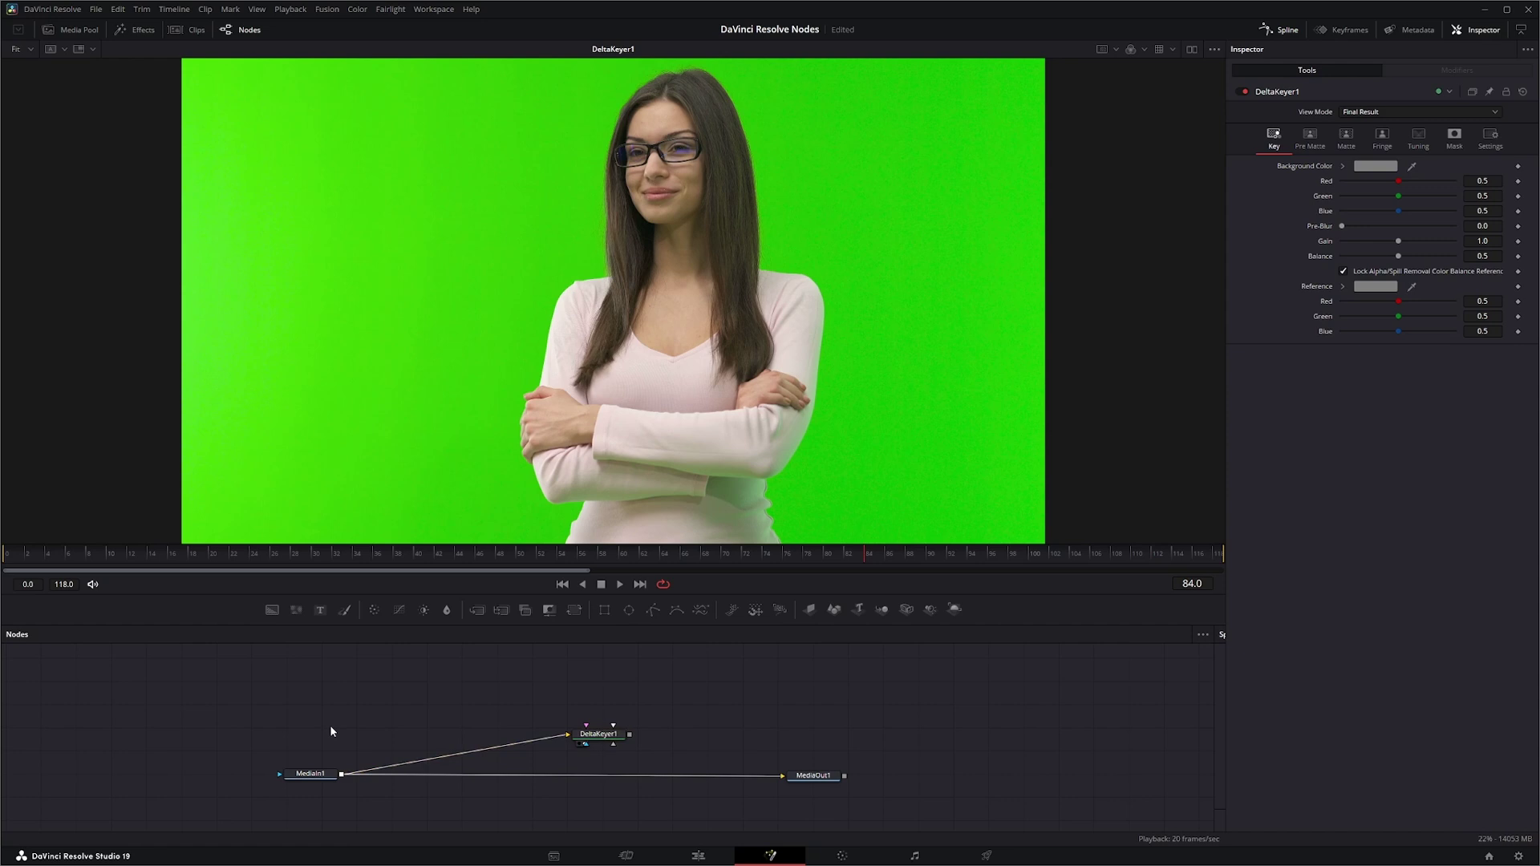
Add a Clean Plate node and feed the woman's MediaIn1 clip into it
key(shift+space)
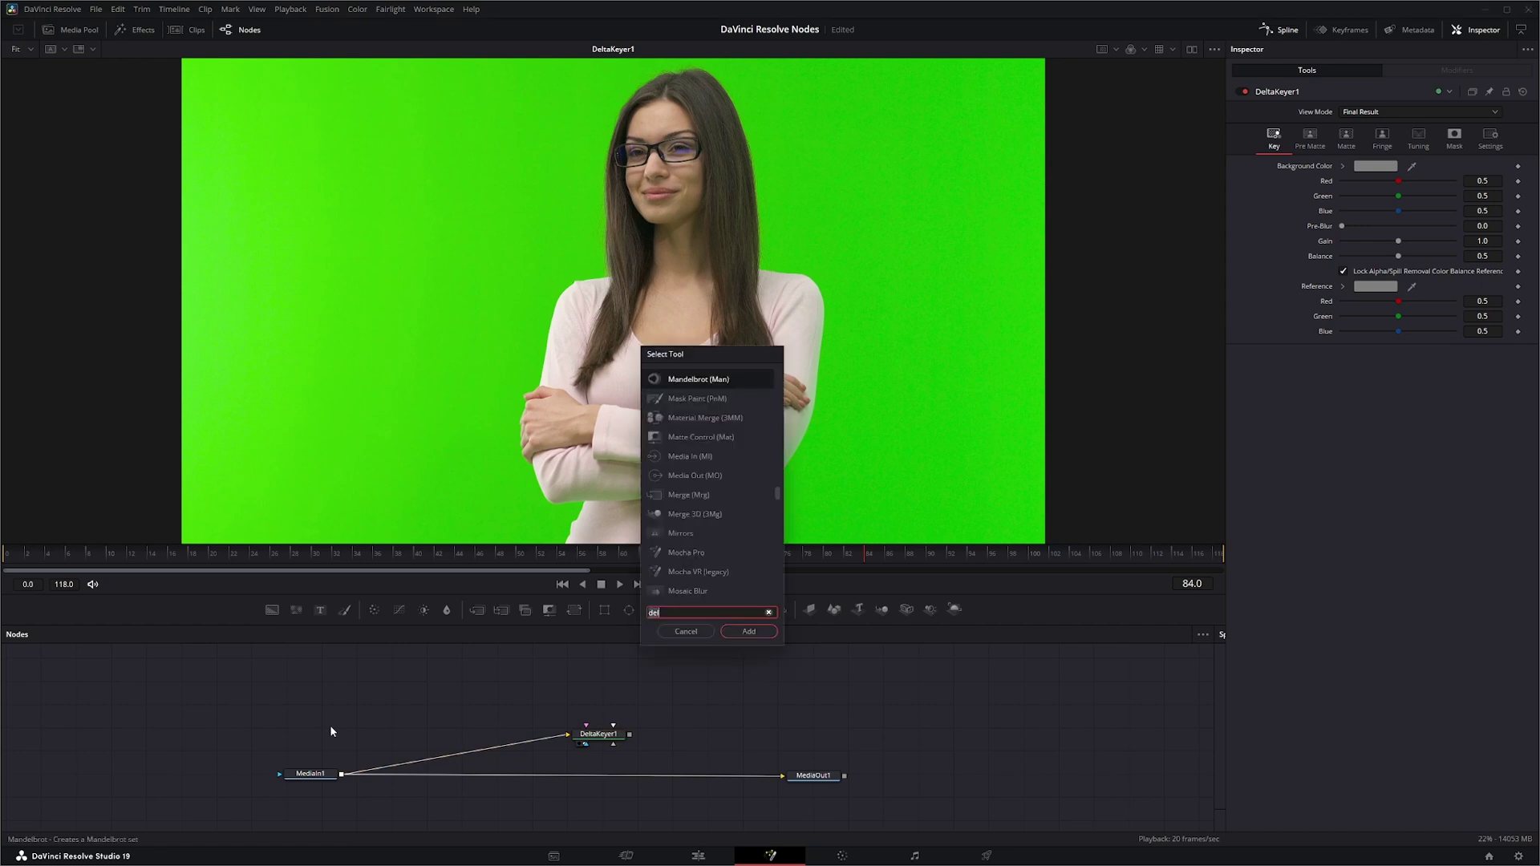
text(clean)
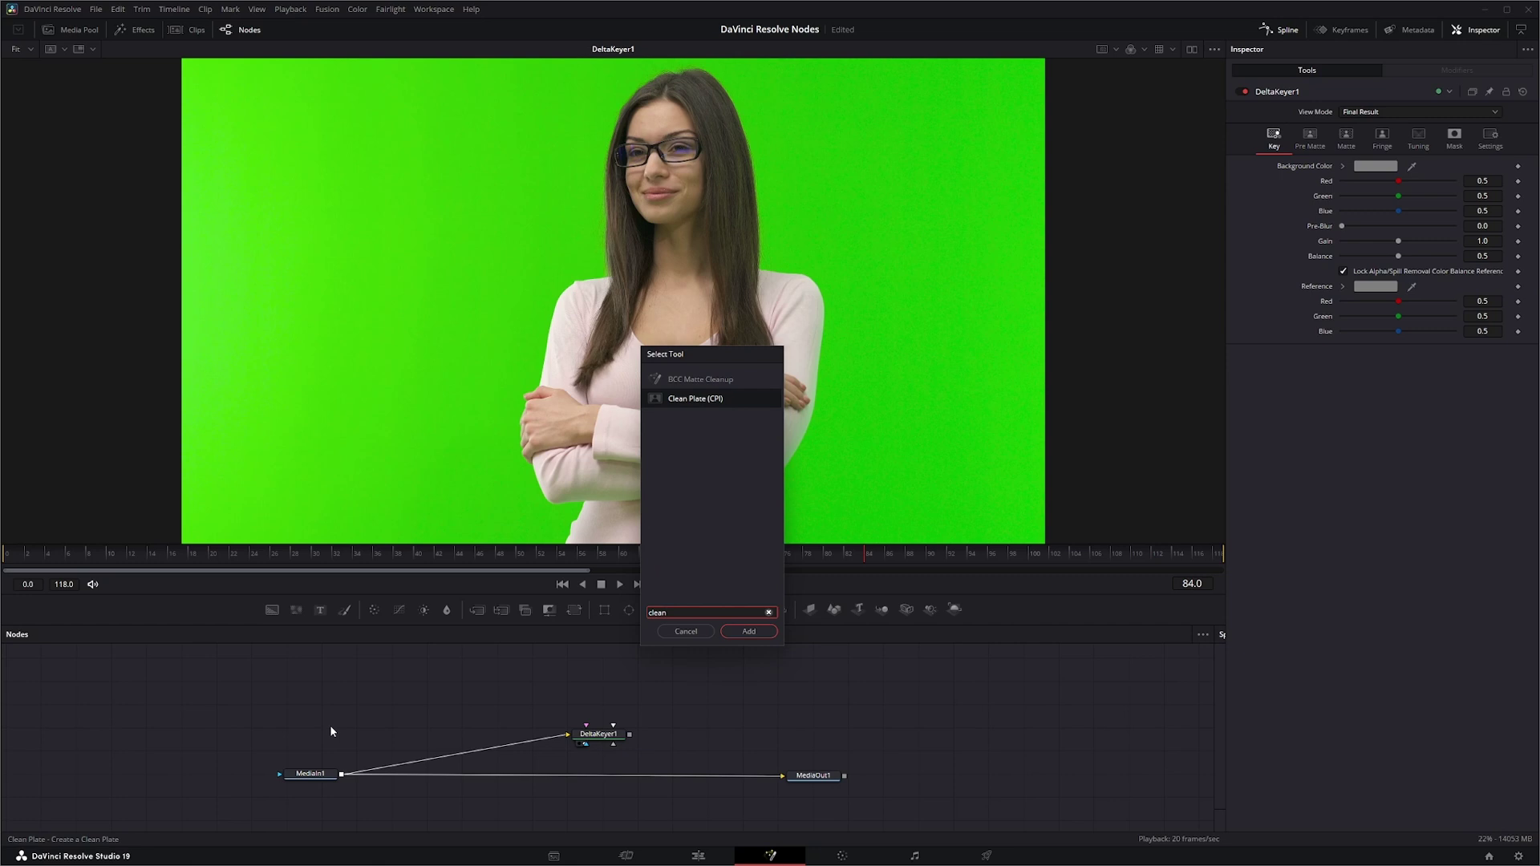
key(Return)
drag(331, 731, 421, 715)
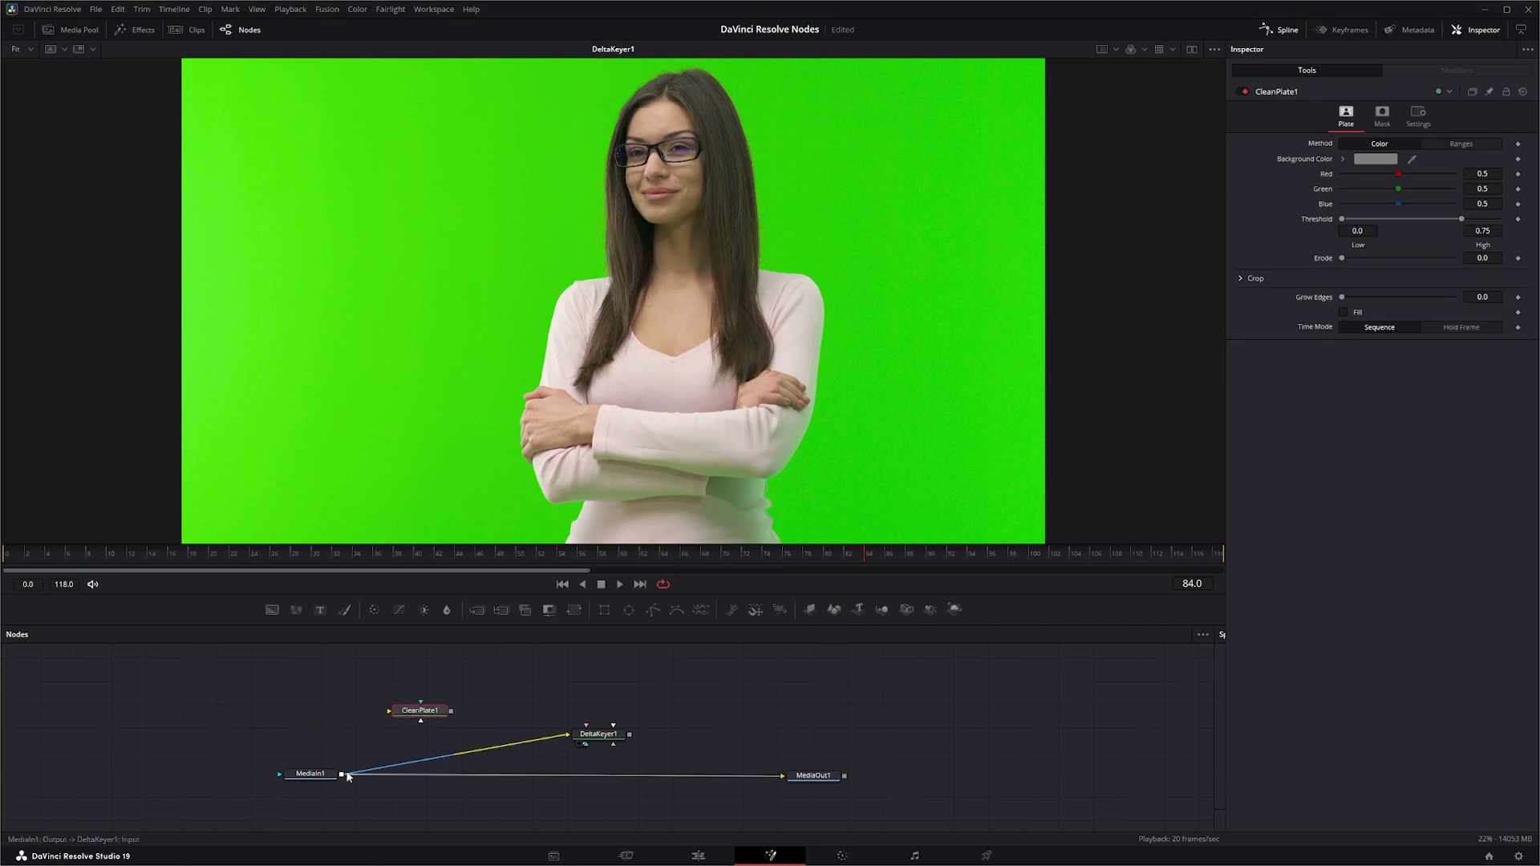
drag(341, 774, 387, 711)
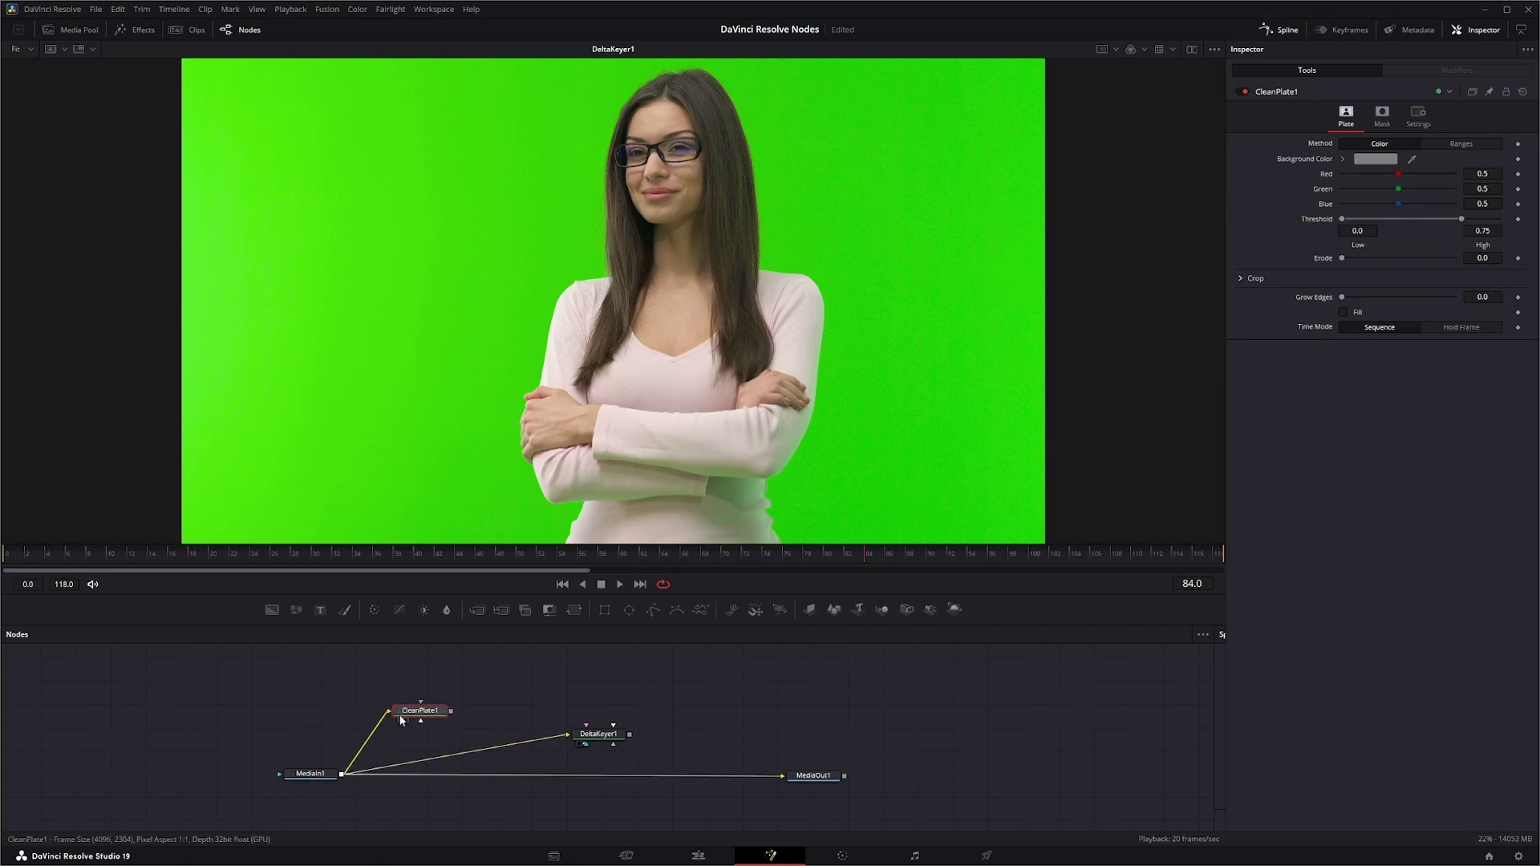
Sample the green screen as CleanPlate1's background colour, save, and raise Threshold Low to 0.124
key(1)
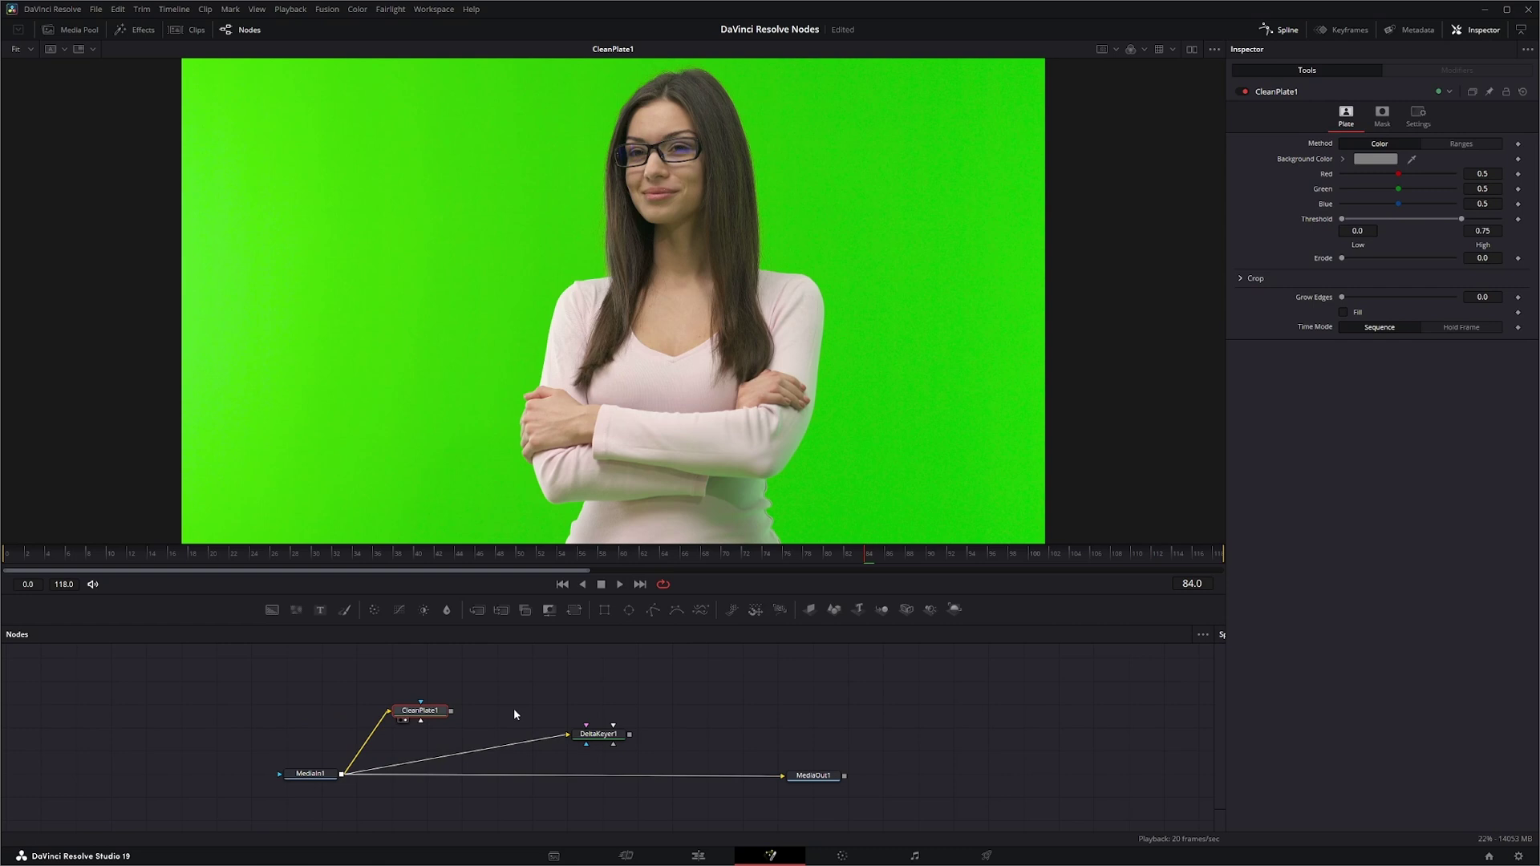
drag(411, 713, 417, 712)
drag(1414, 163, 859, 204)
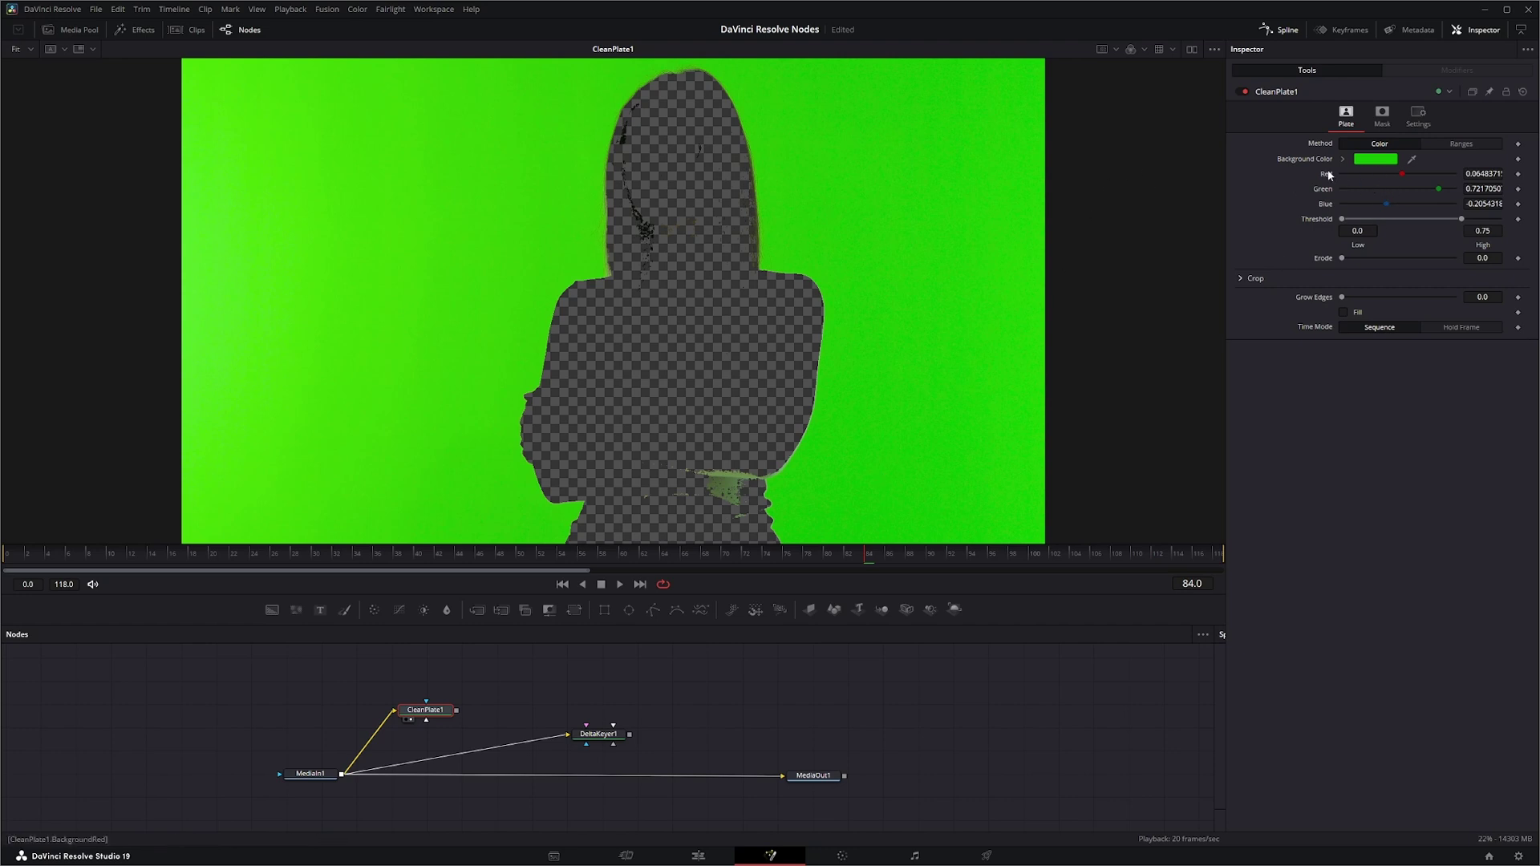
key(ctrl+s)
drag(1341, 218, 1347, 260)
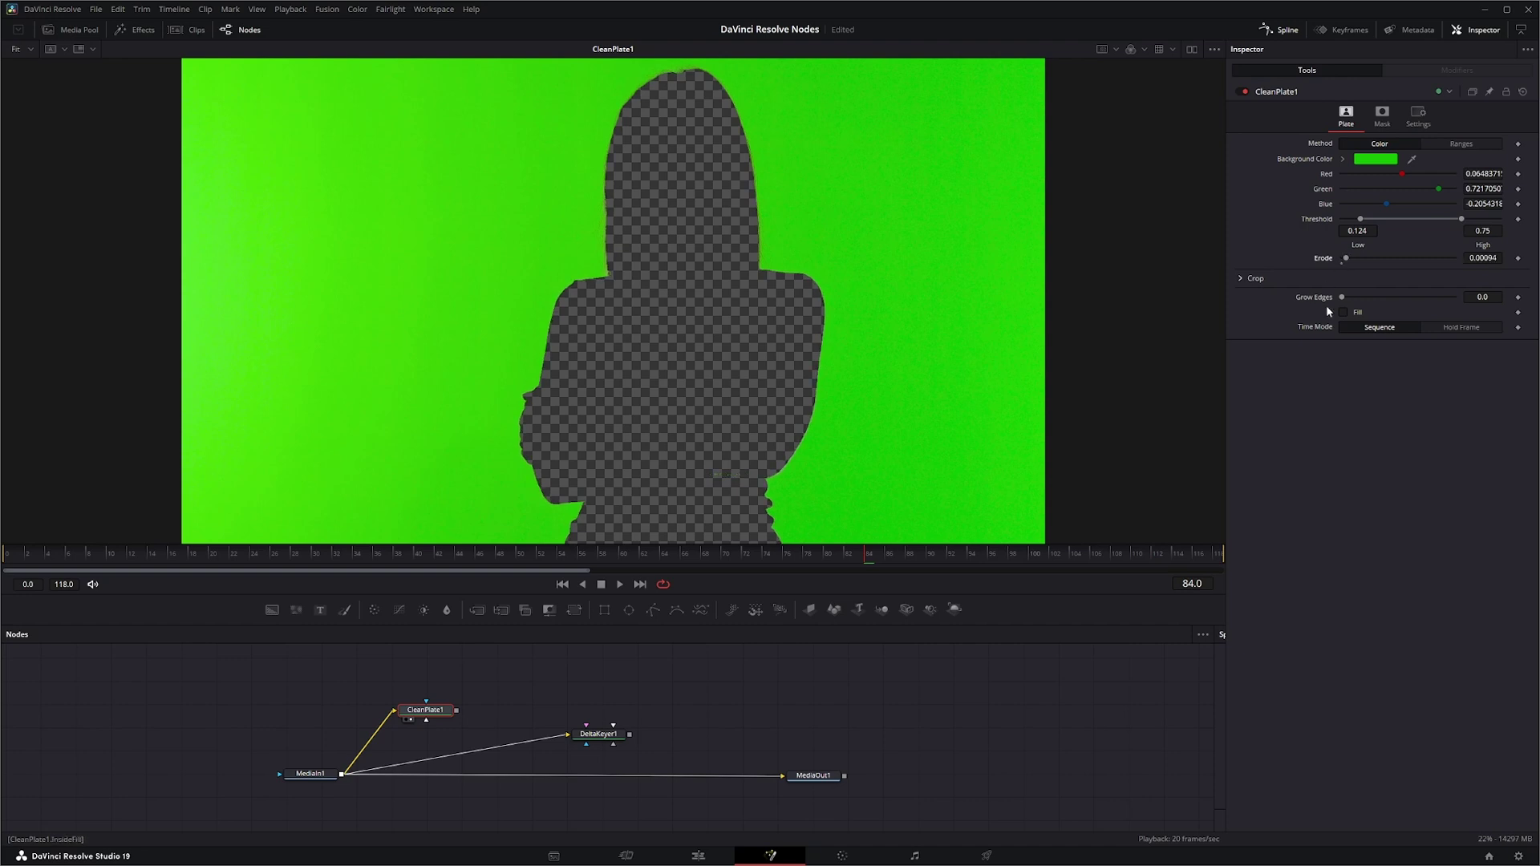
Set CleanPlate1's Grow Edges to 0.0182 and enable Fill
click(1242, 278)
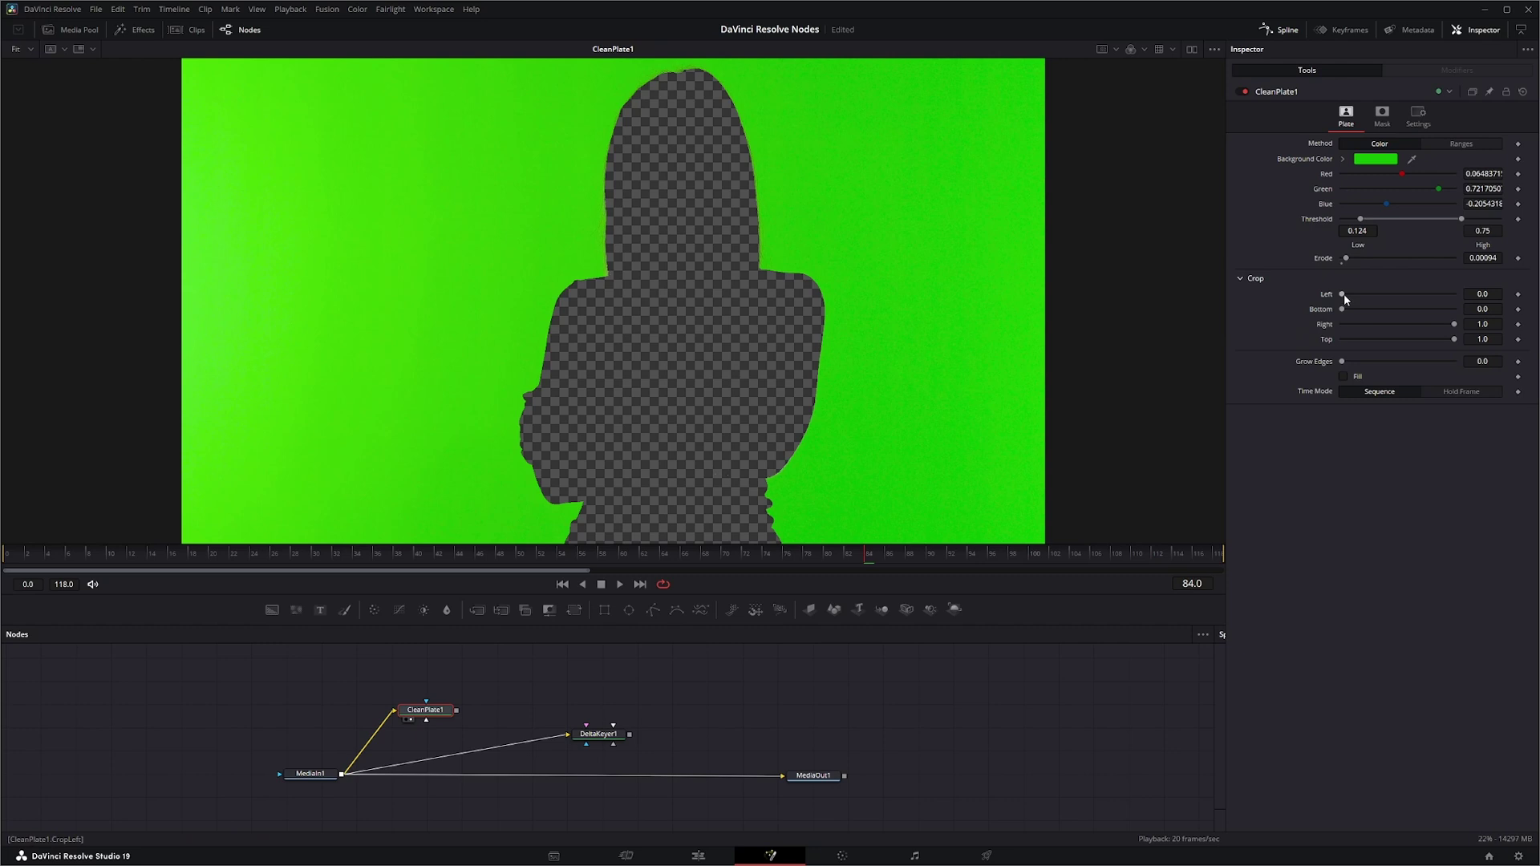
drag(1343, 293, 1313, 313)
drag(1343, 365, 1353, 366)
click(1348, 377)
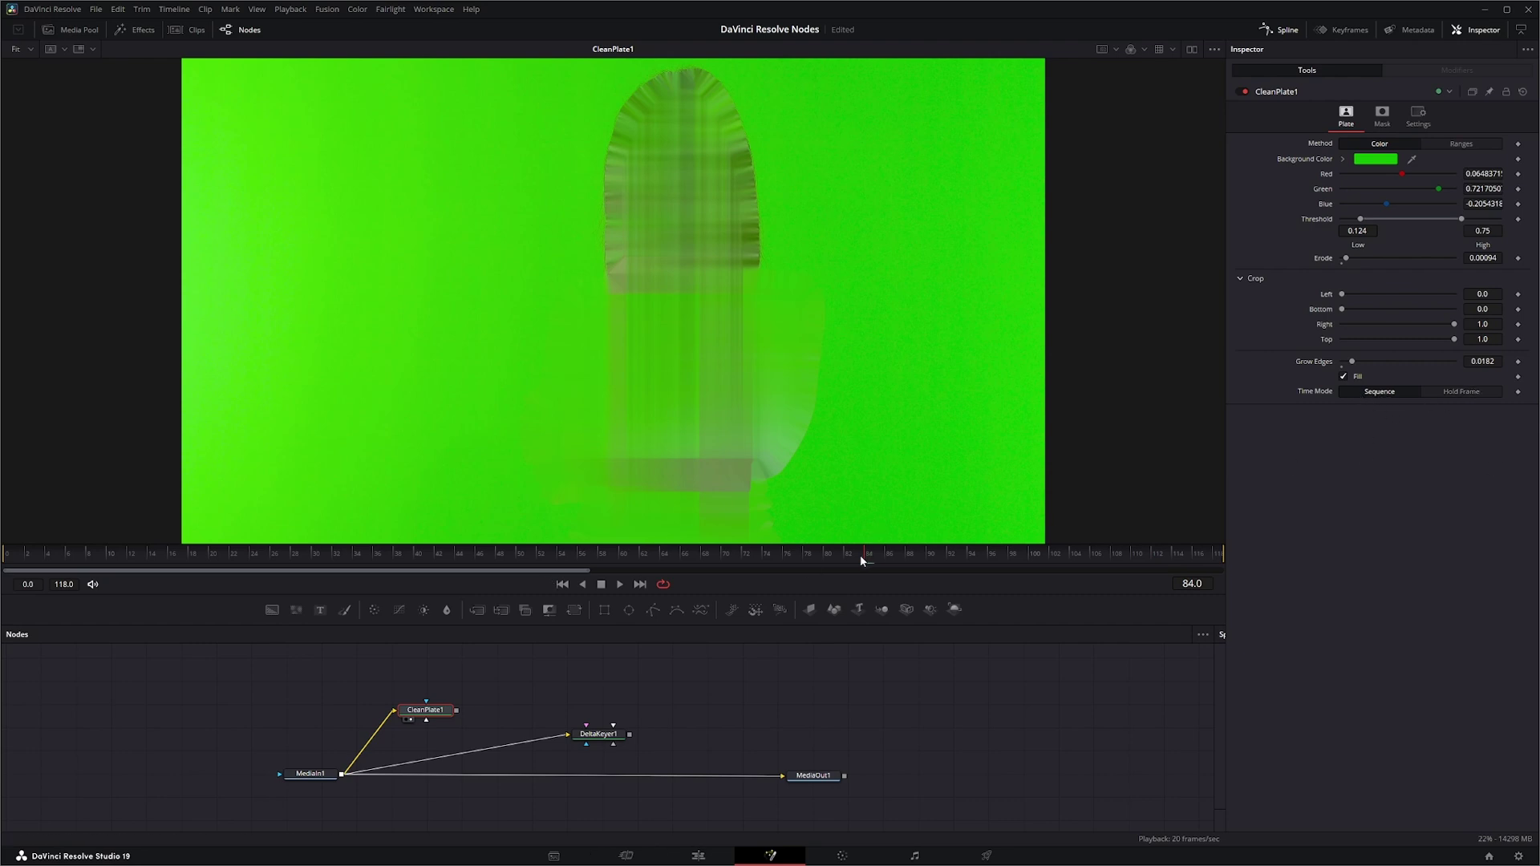
Trial Hold Frame for CleanPlate1's Time Mode, then set it back to Sequence at frame 9
drag(862, 560, 262, 569)
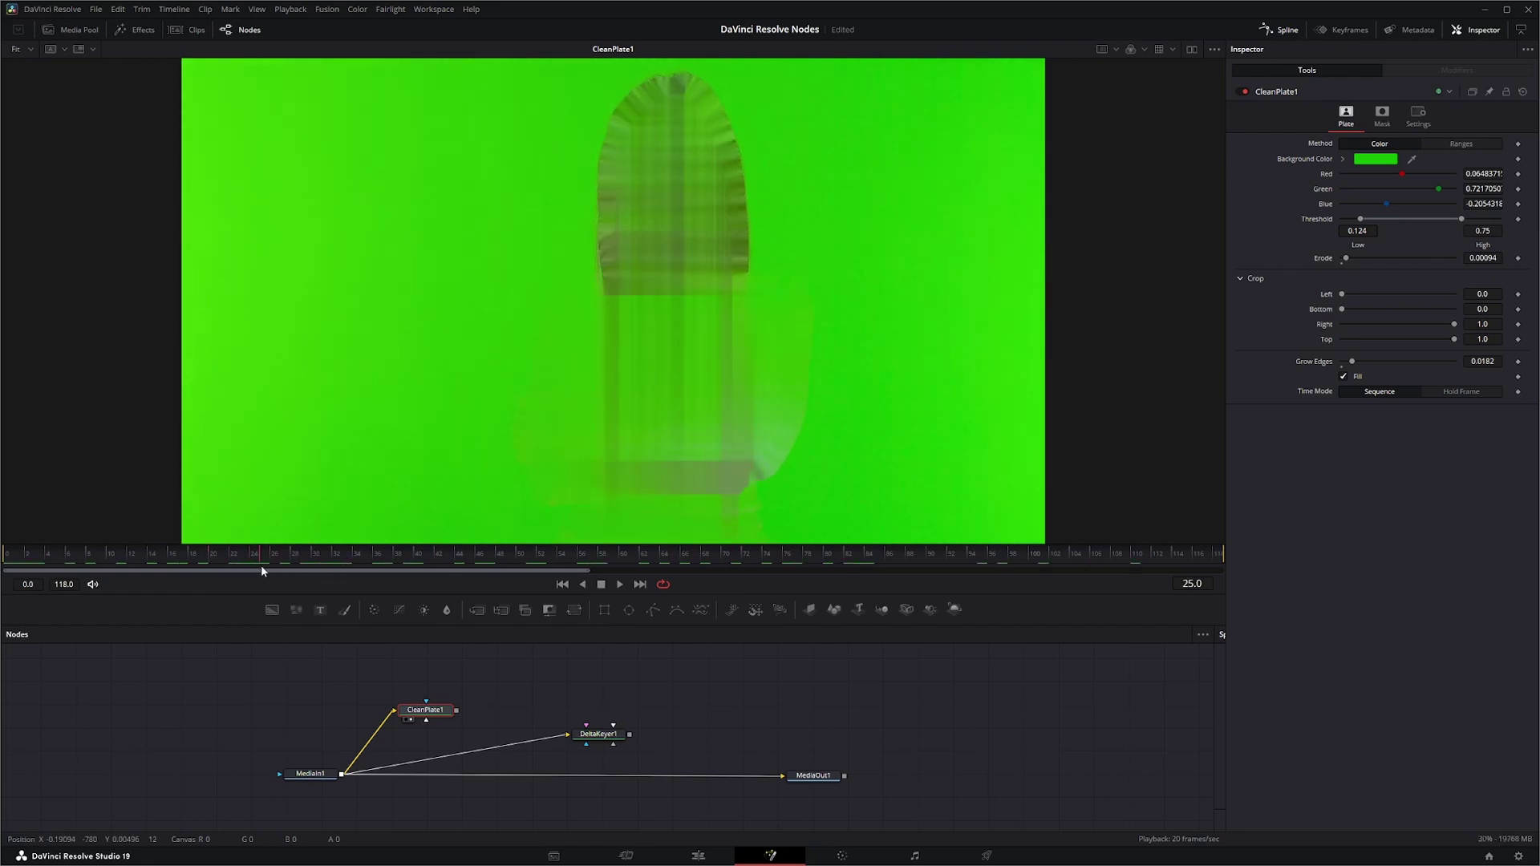
click(1462, 392)
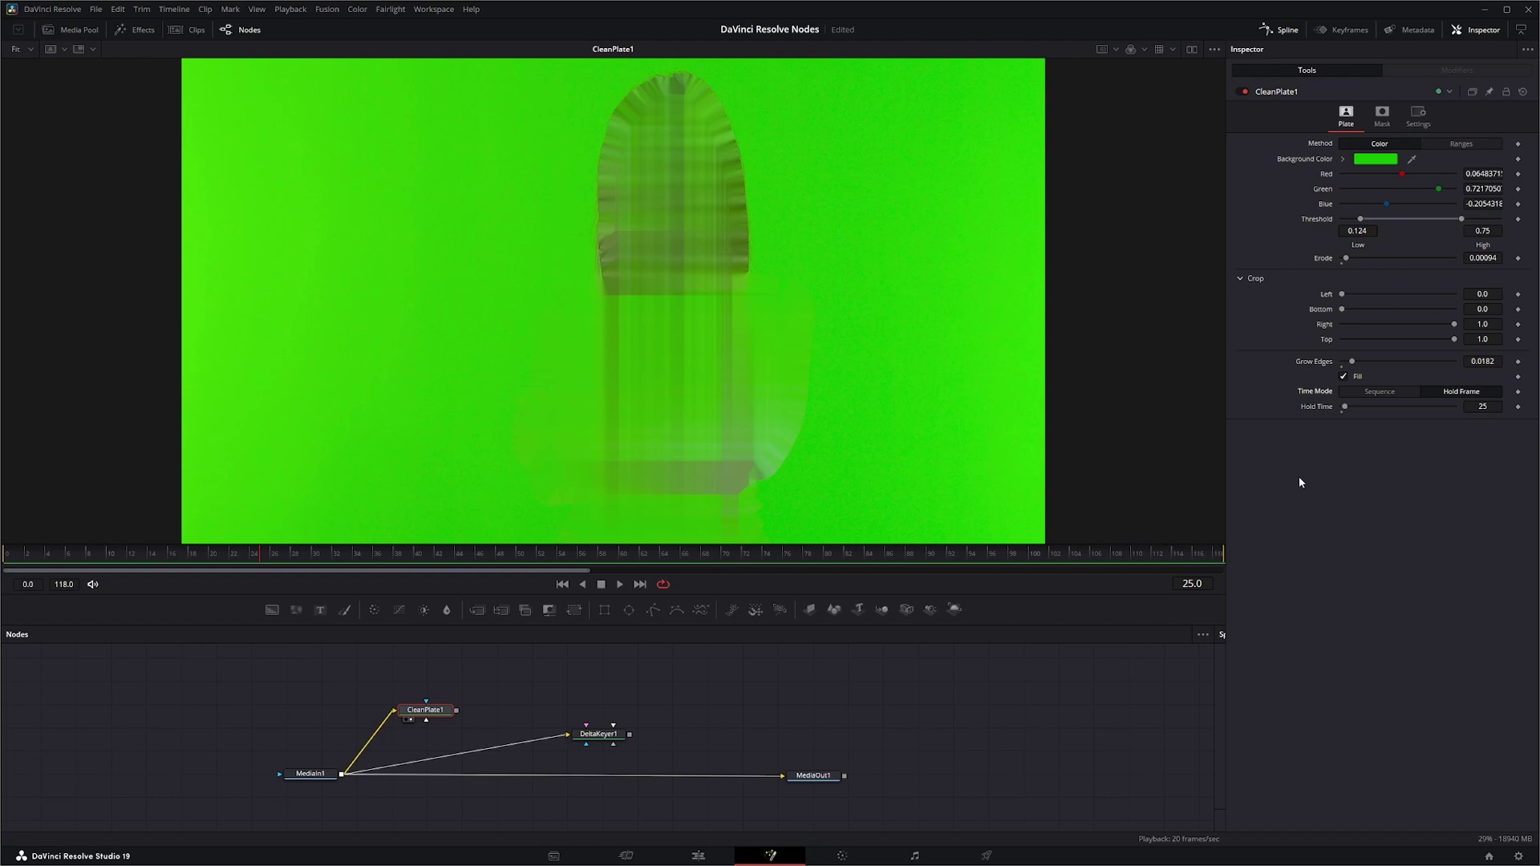
drag(1346, 407, 1348, 407)
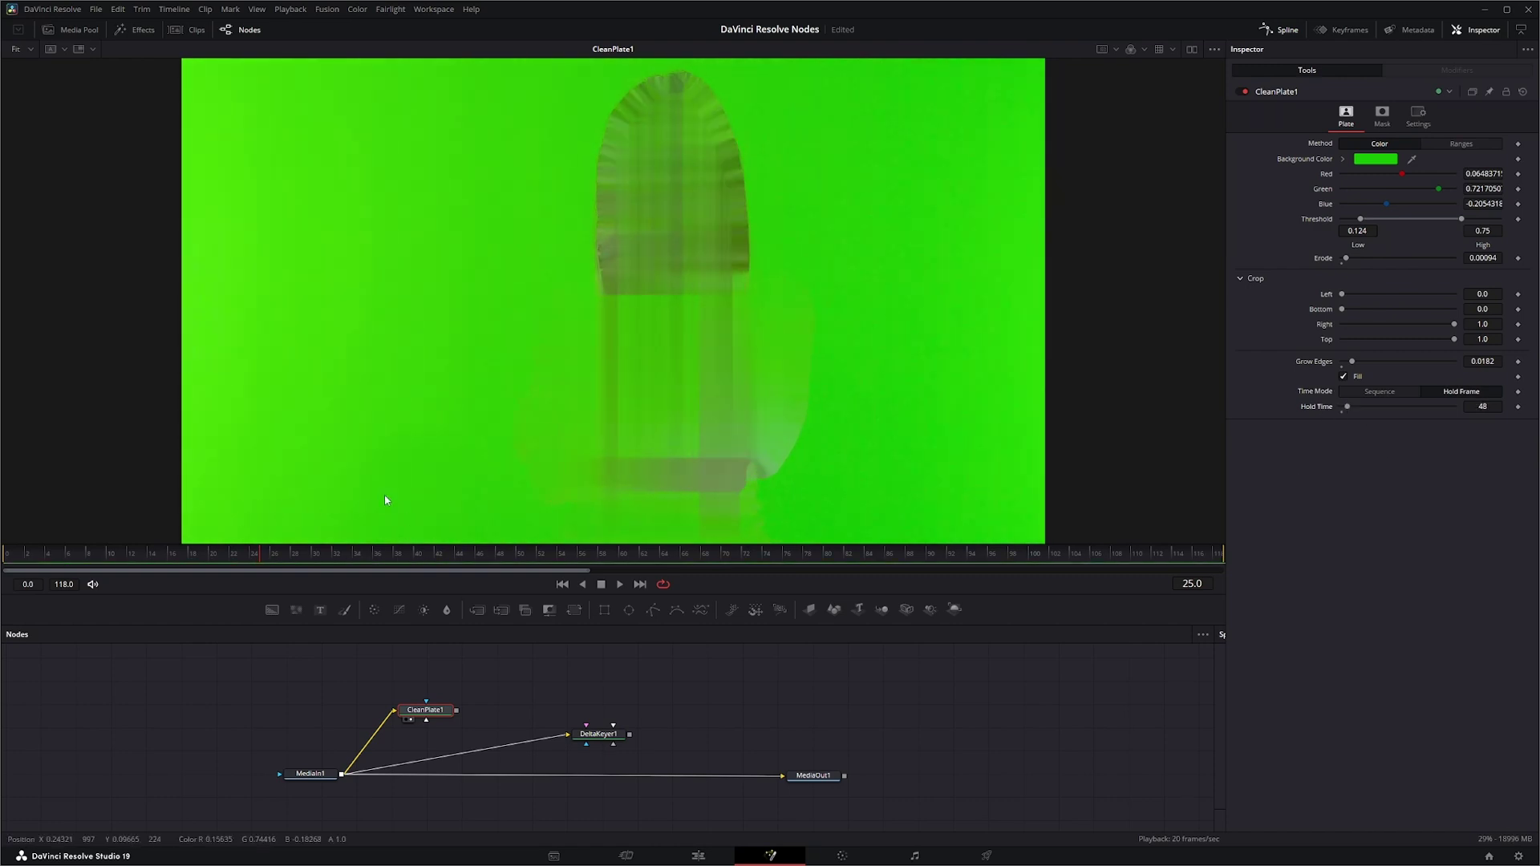
drag(1340, 405, 1341, 407)
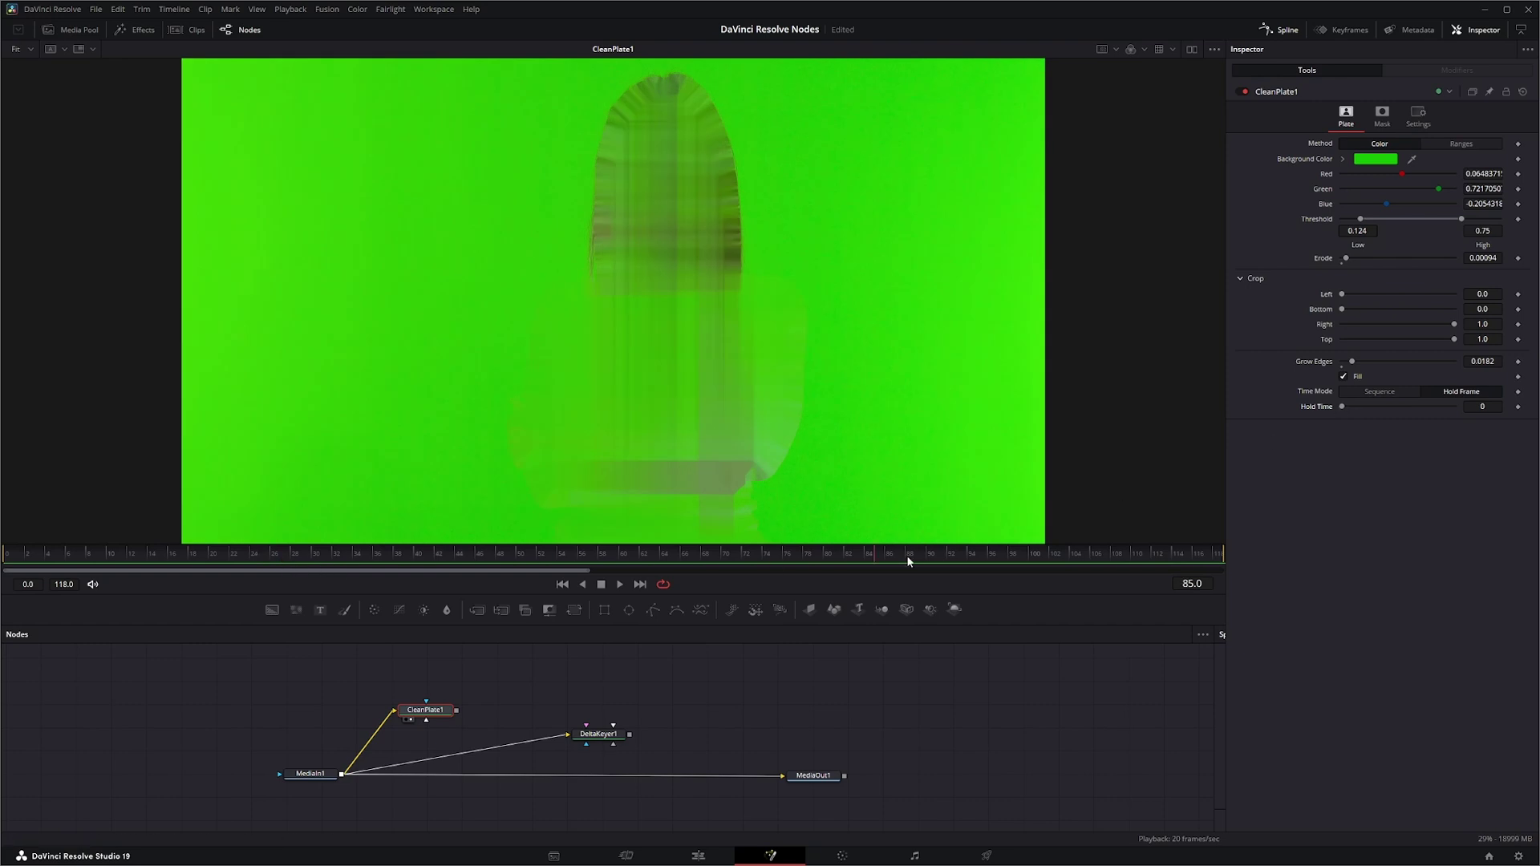
click(138, 564)
drag(184, 571, 99, 565)
click(1375, 392)
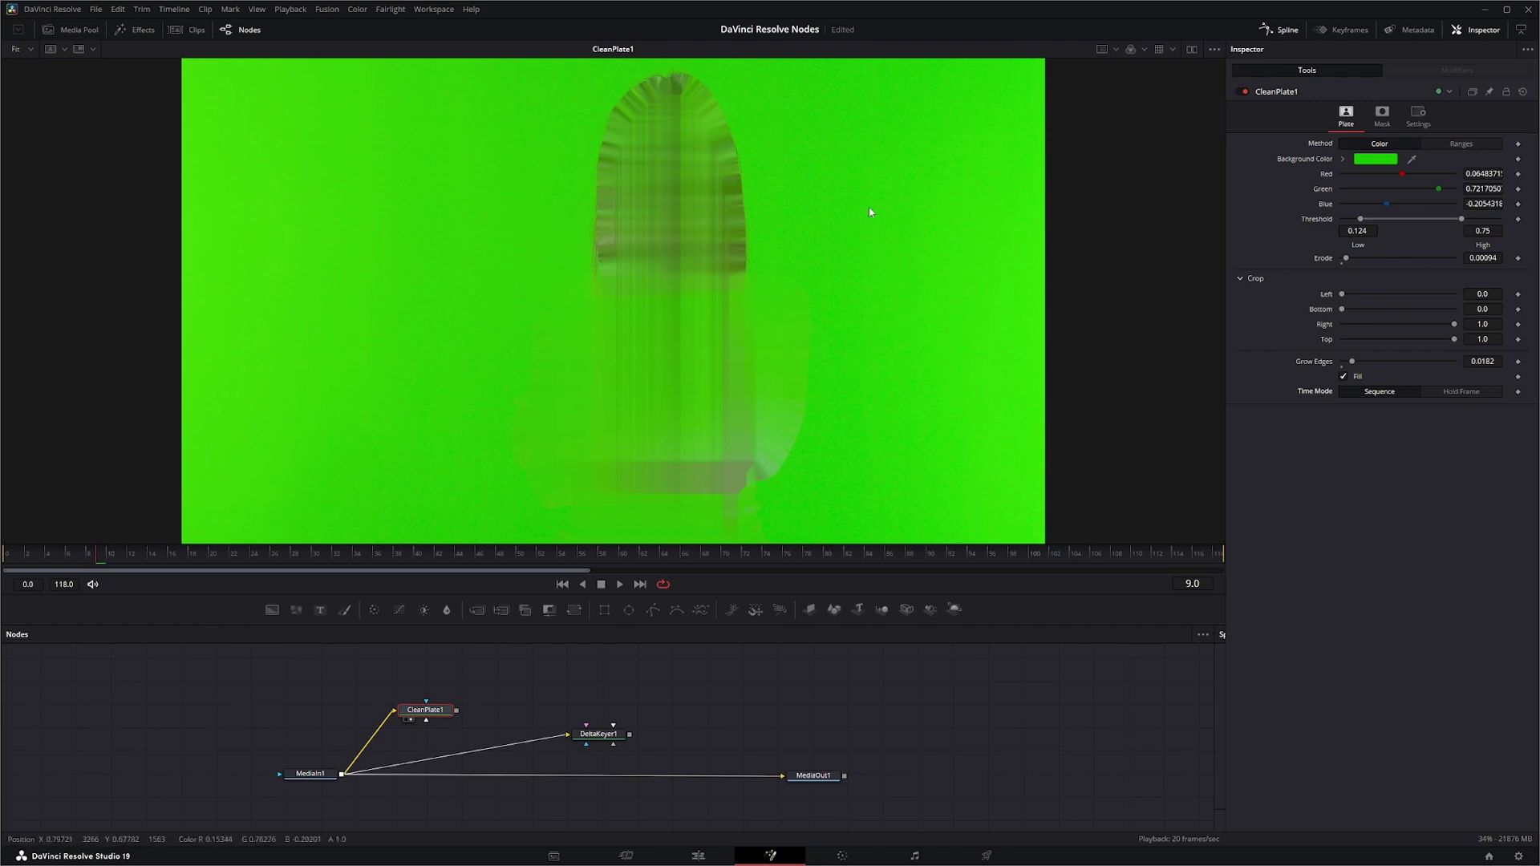
Reset CleanPlate1, switch Method to Ranges, and sample the green screen beside the woman
click(1523, 92)
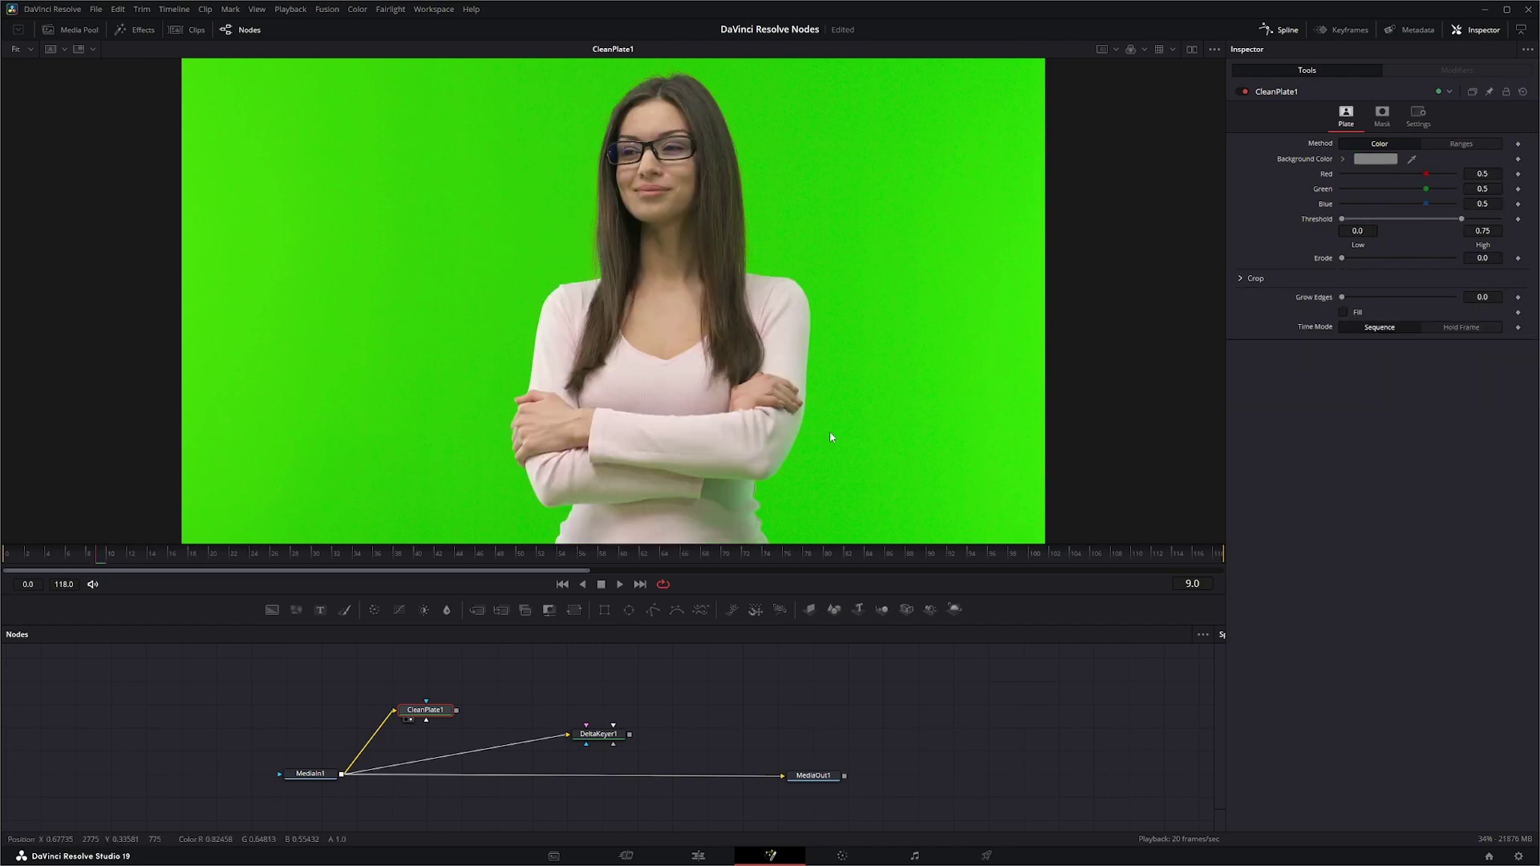
click(1461, 146)
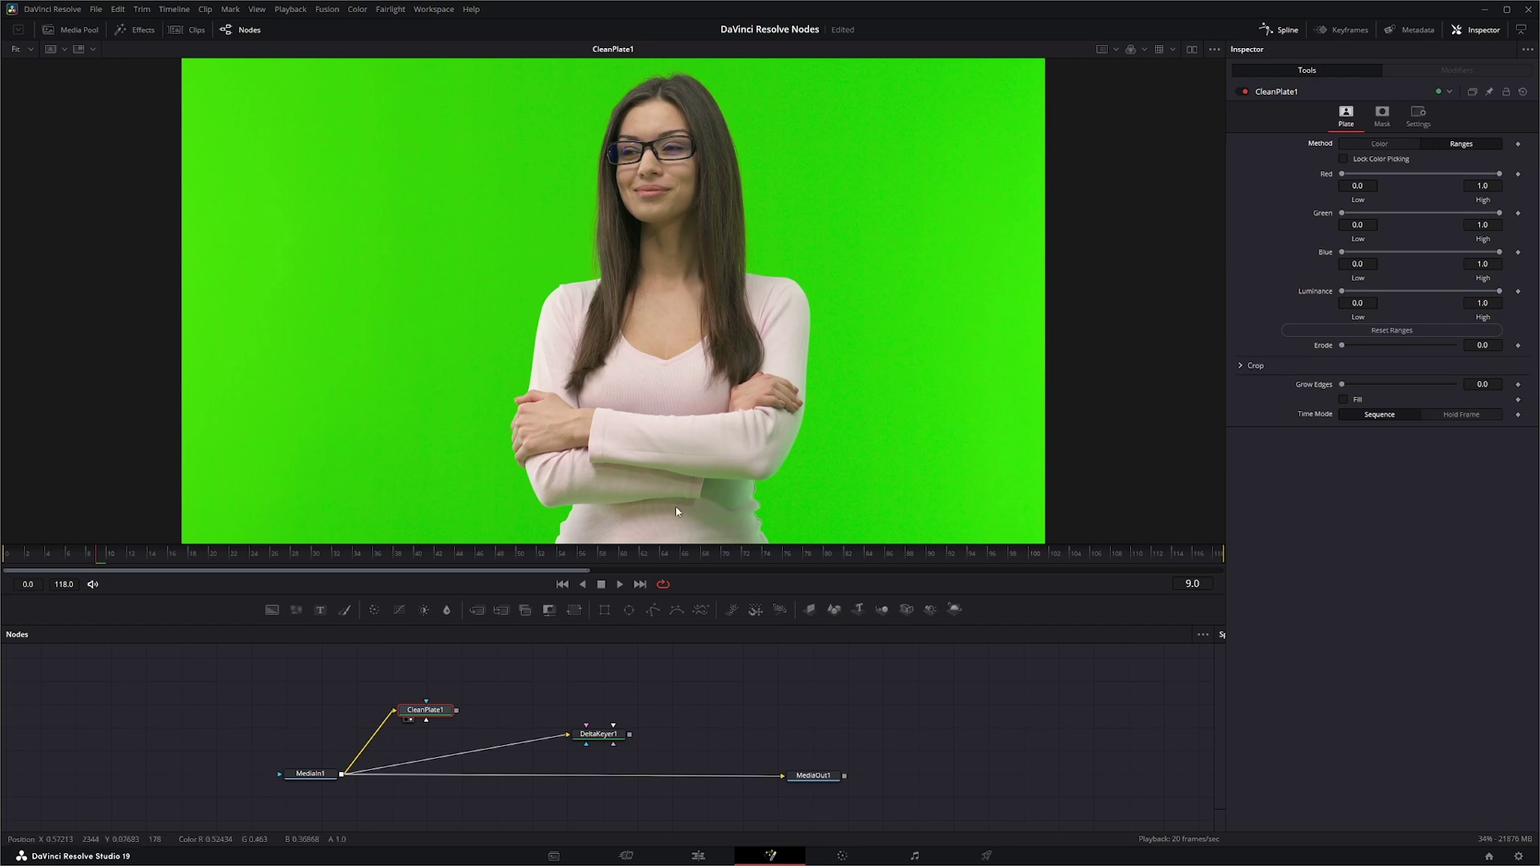
drag(502, 108, 201, 322)
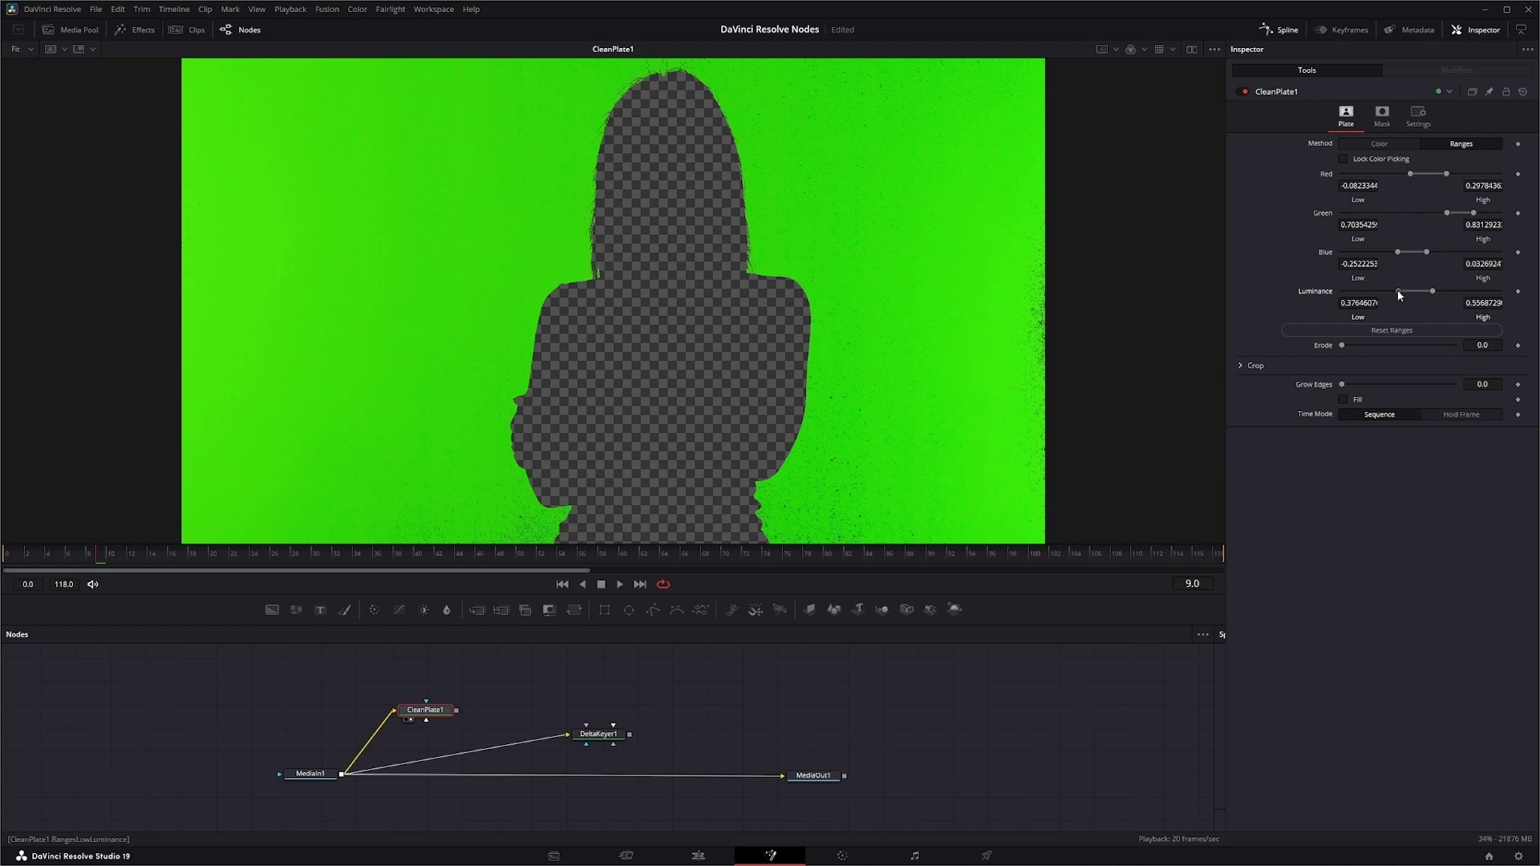
Set the Luminance limits to 0.212–0.656 and Grow Edges to 0.0214
mouse_move(1375, 291)
mouse_down()
mouse_move(1403, 289)
mouse_move(1373, 293)
mouse_up()
drag(1463, 292, 1457, 292)
drag(1344, 347, 1356, 388)
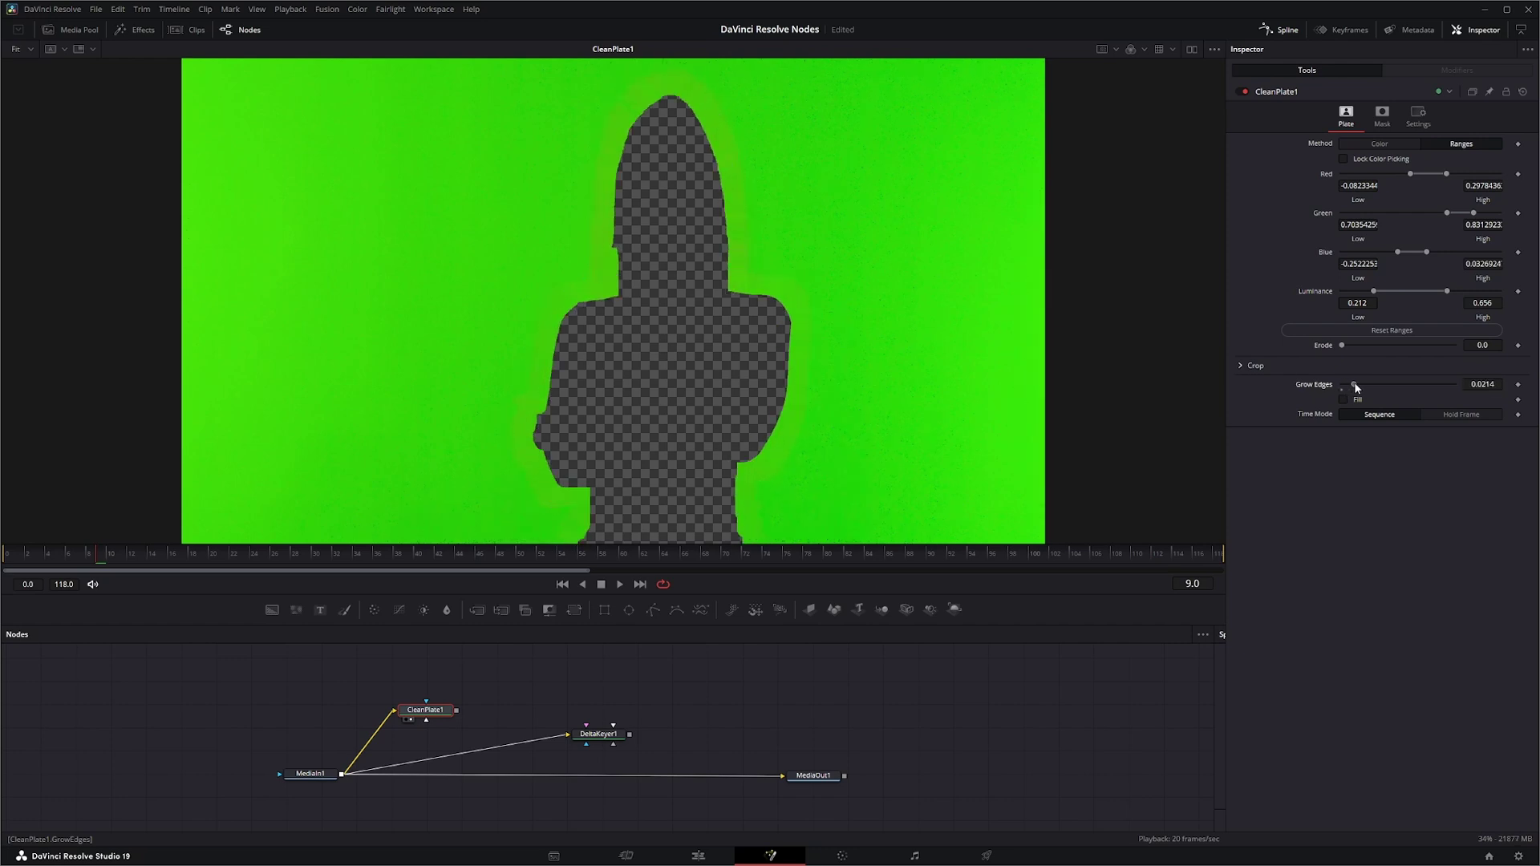
Enable Fill under Grow Edges and zoom around the viewer to inspect the even green plate
click(1240, 366)
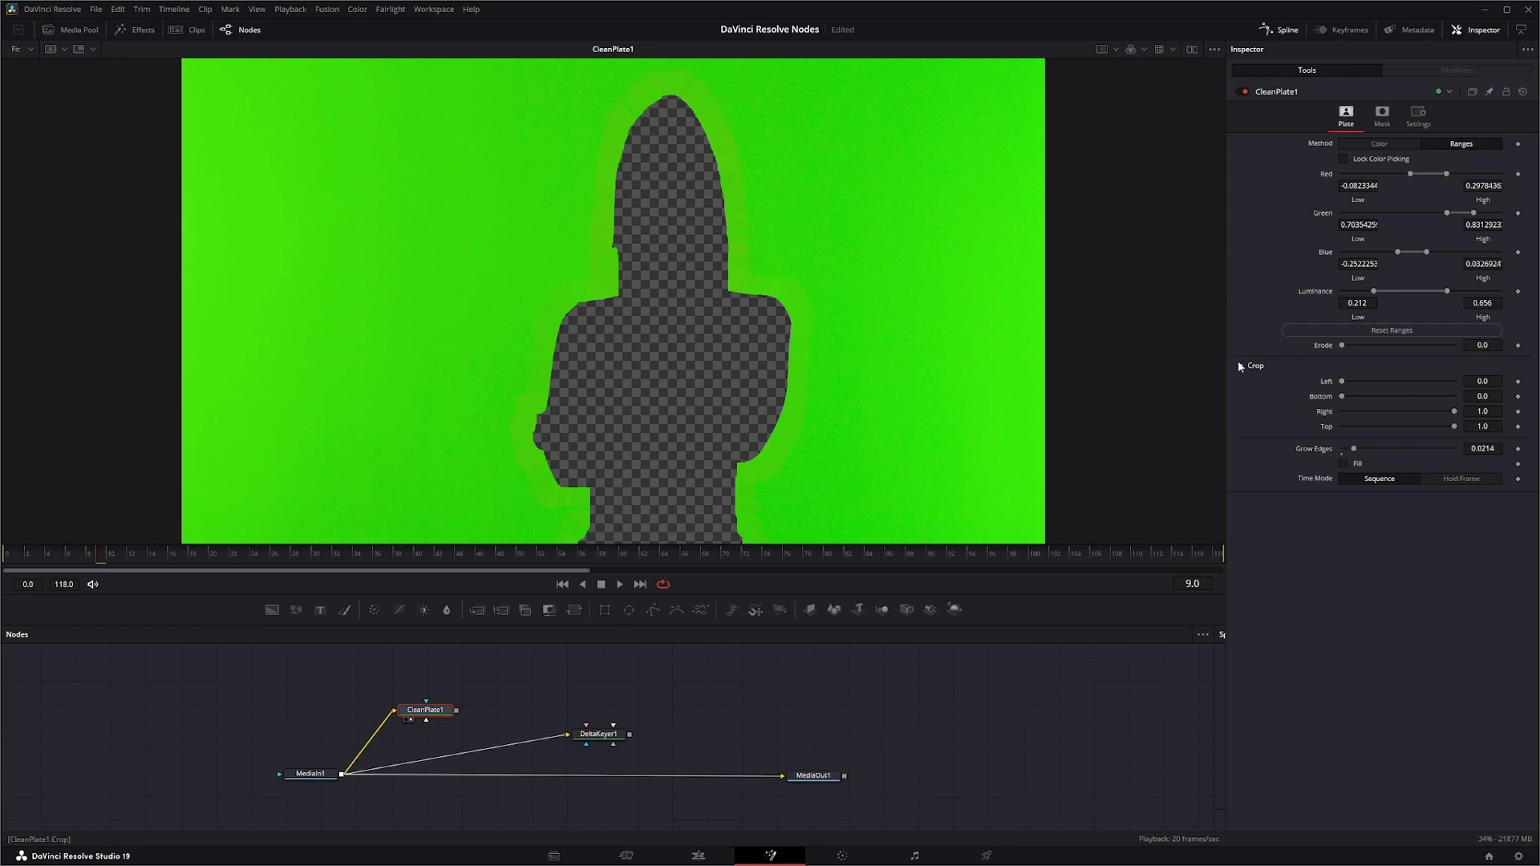
click(1240, 363)
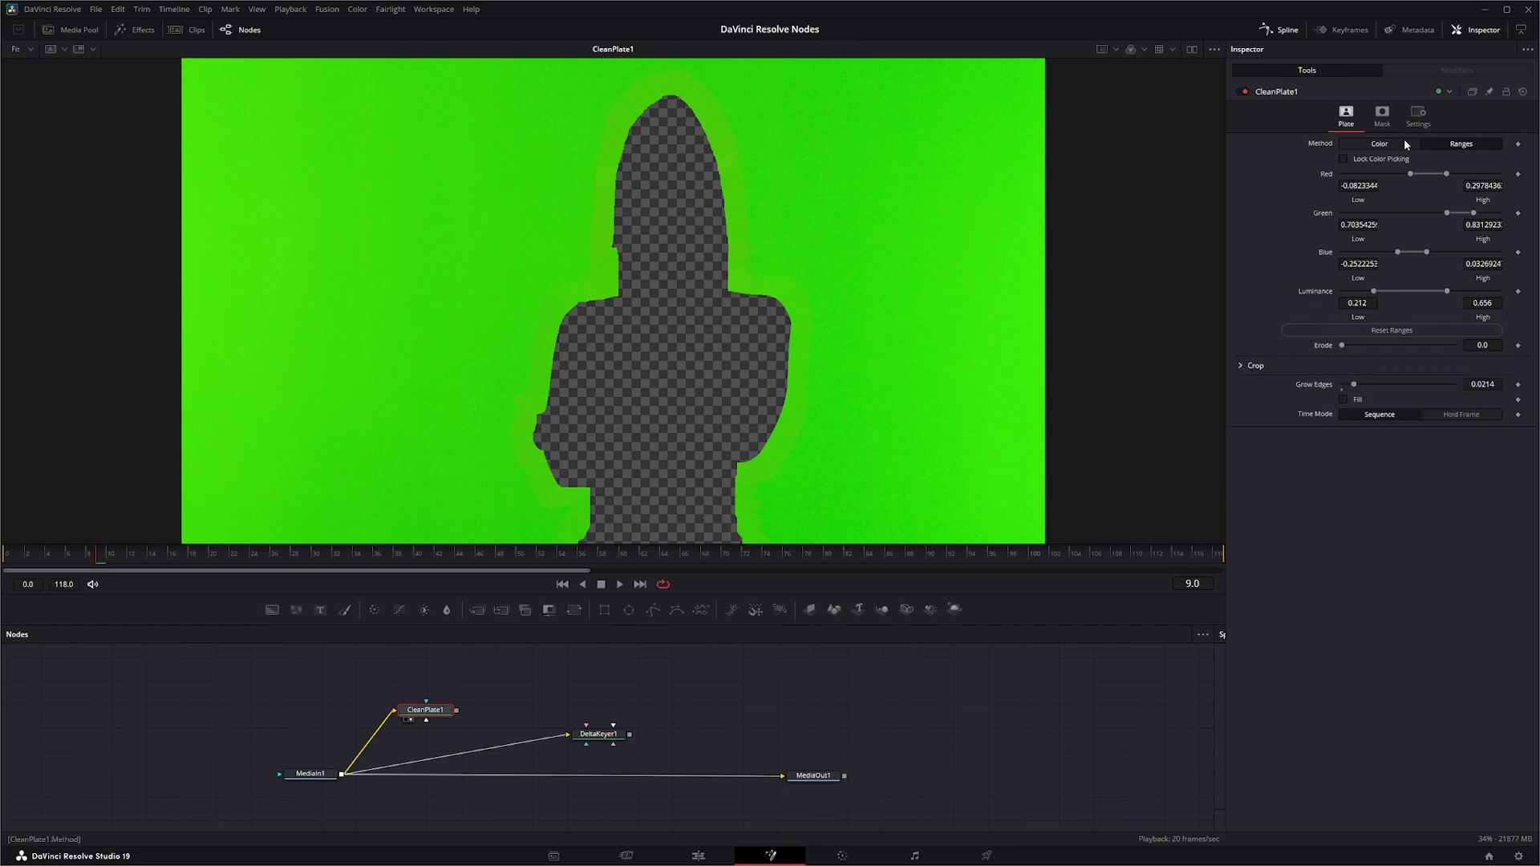
click(1345, 400)
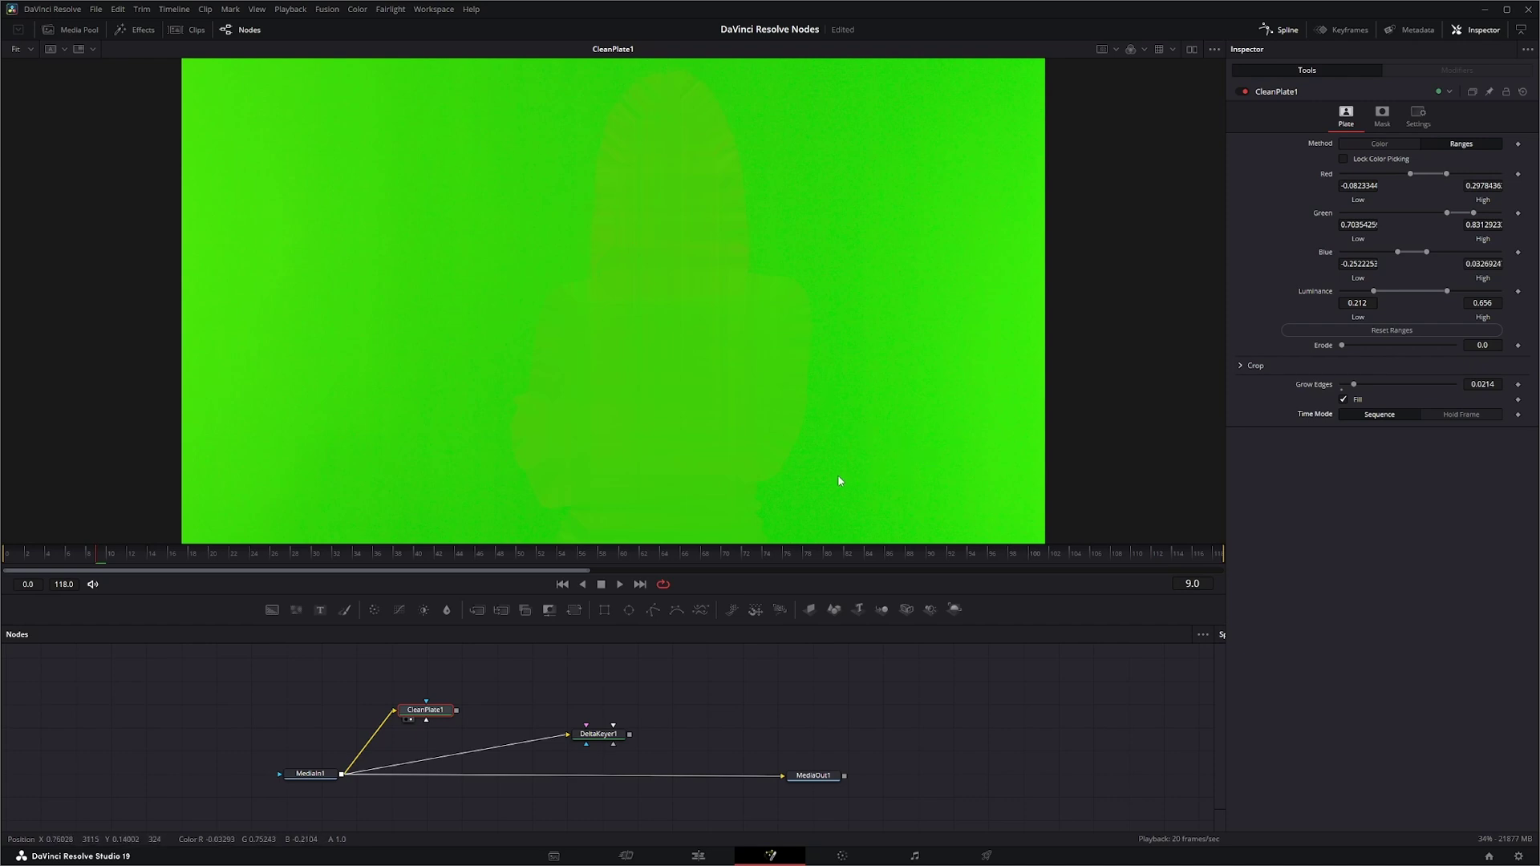
scroll(834, 481, up, 3)
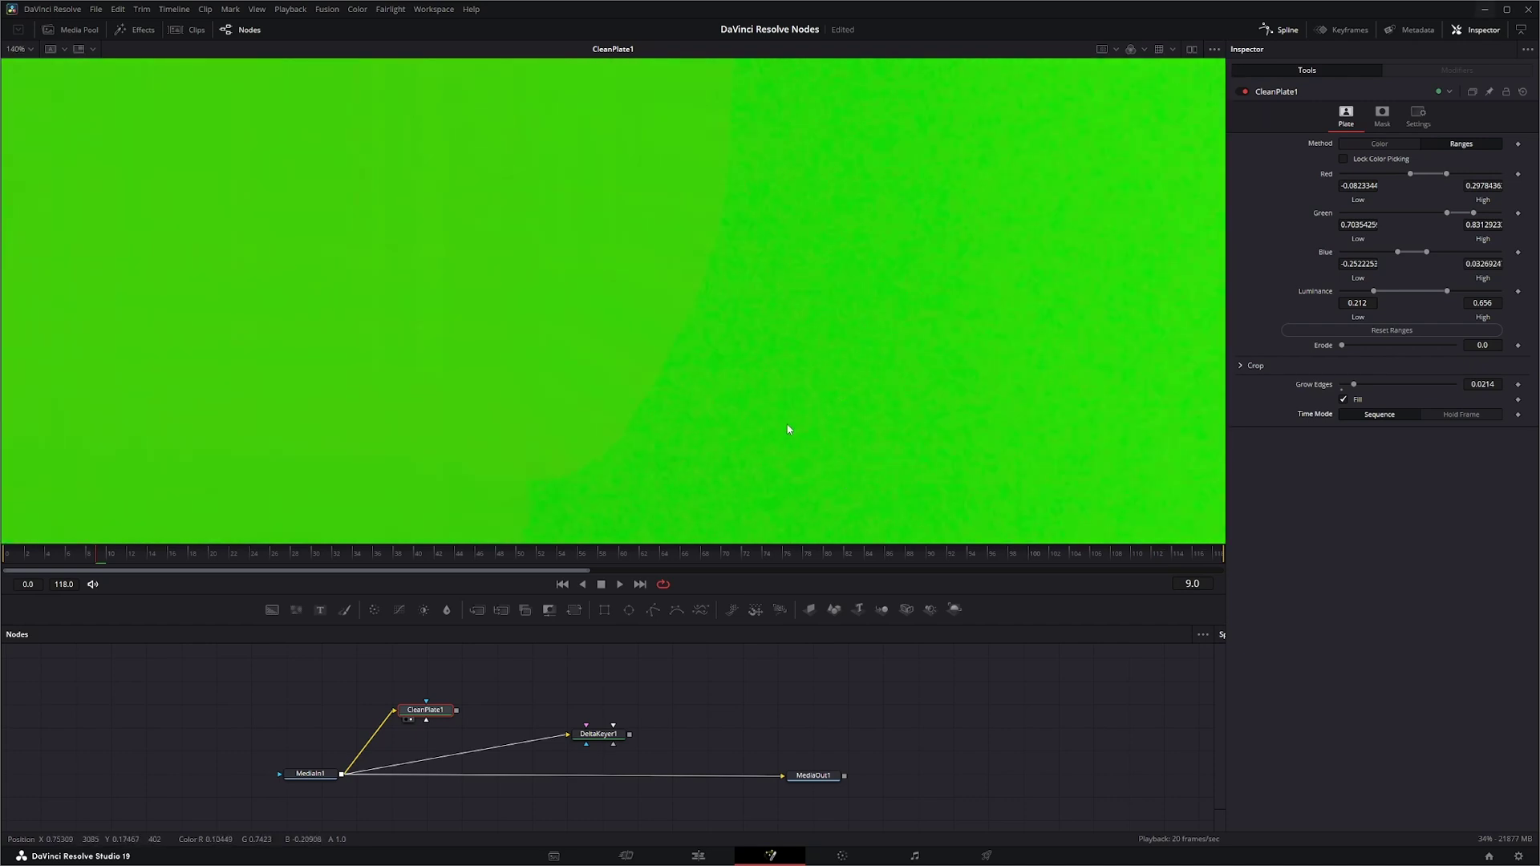
scroll(750, 381, down, 4)
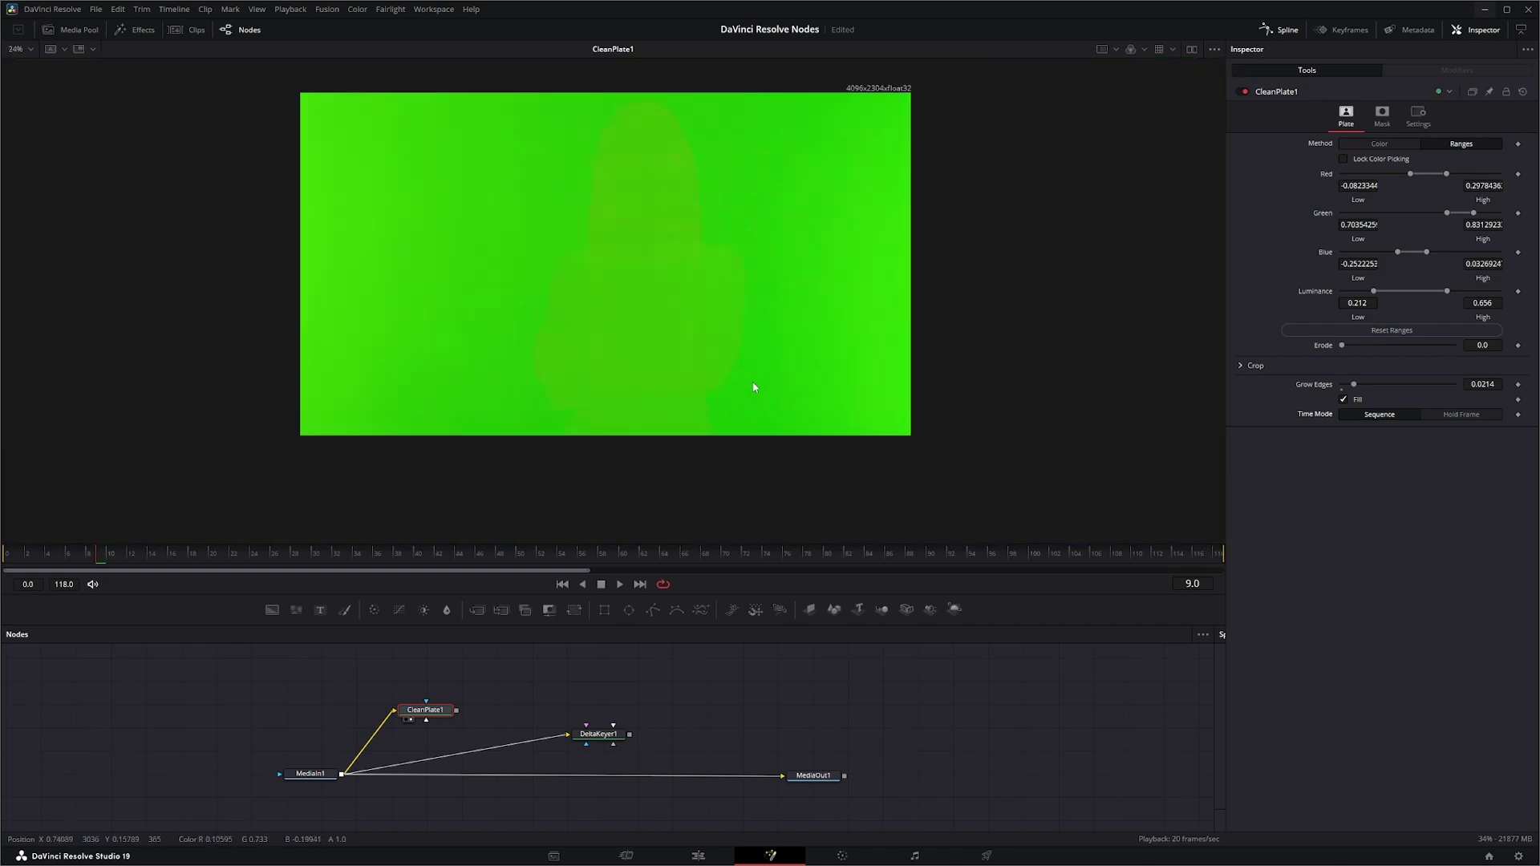
scroll(706, 387, down, 1)
scroll(478, 347, up, 3)
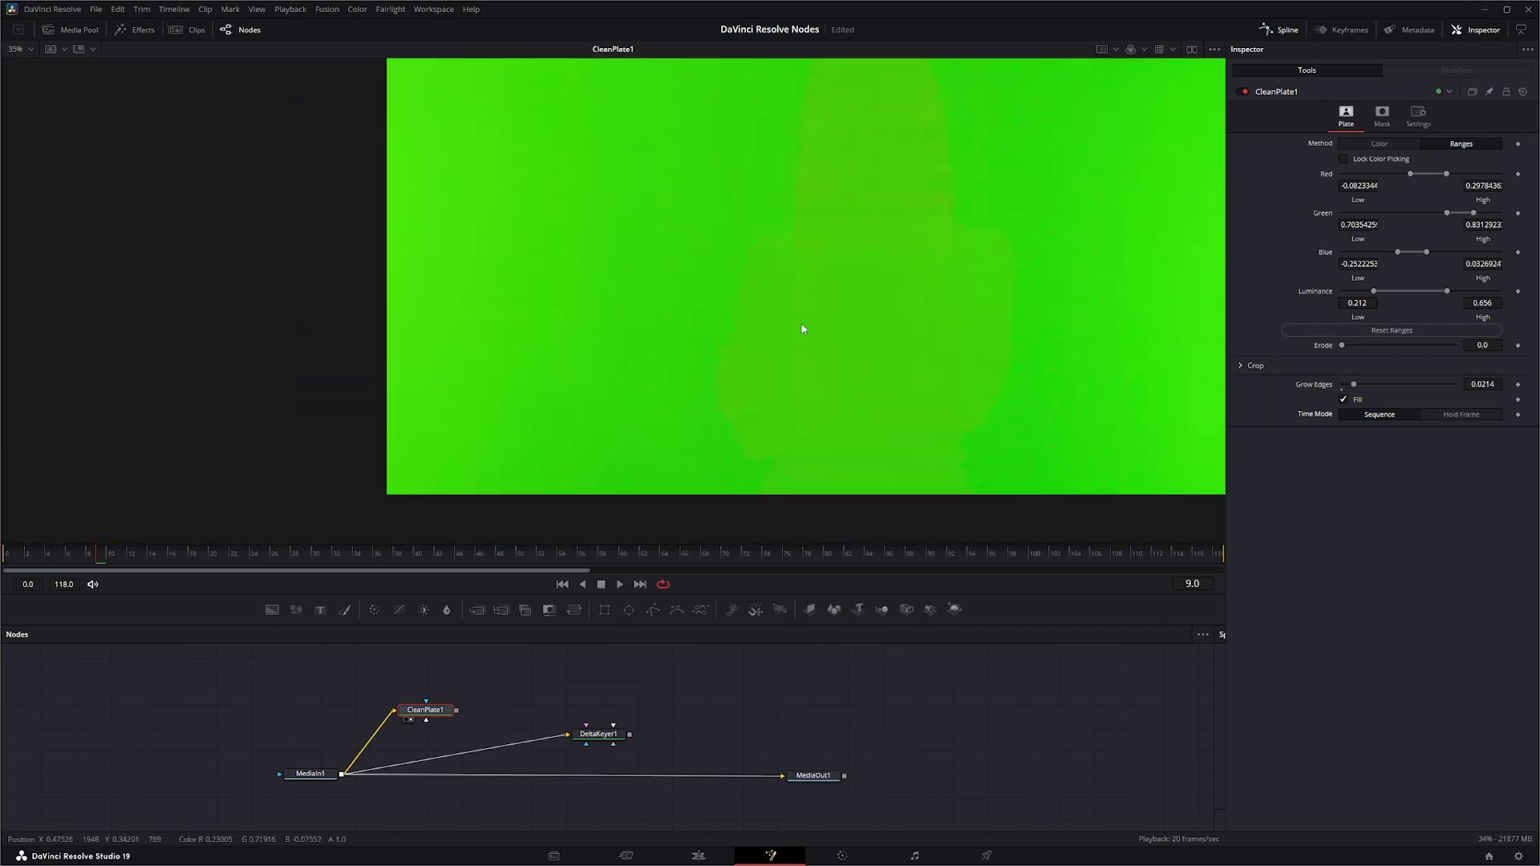
drag(803, 329, 695, 376)
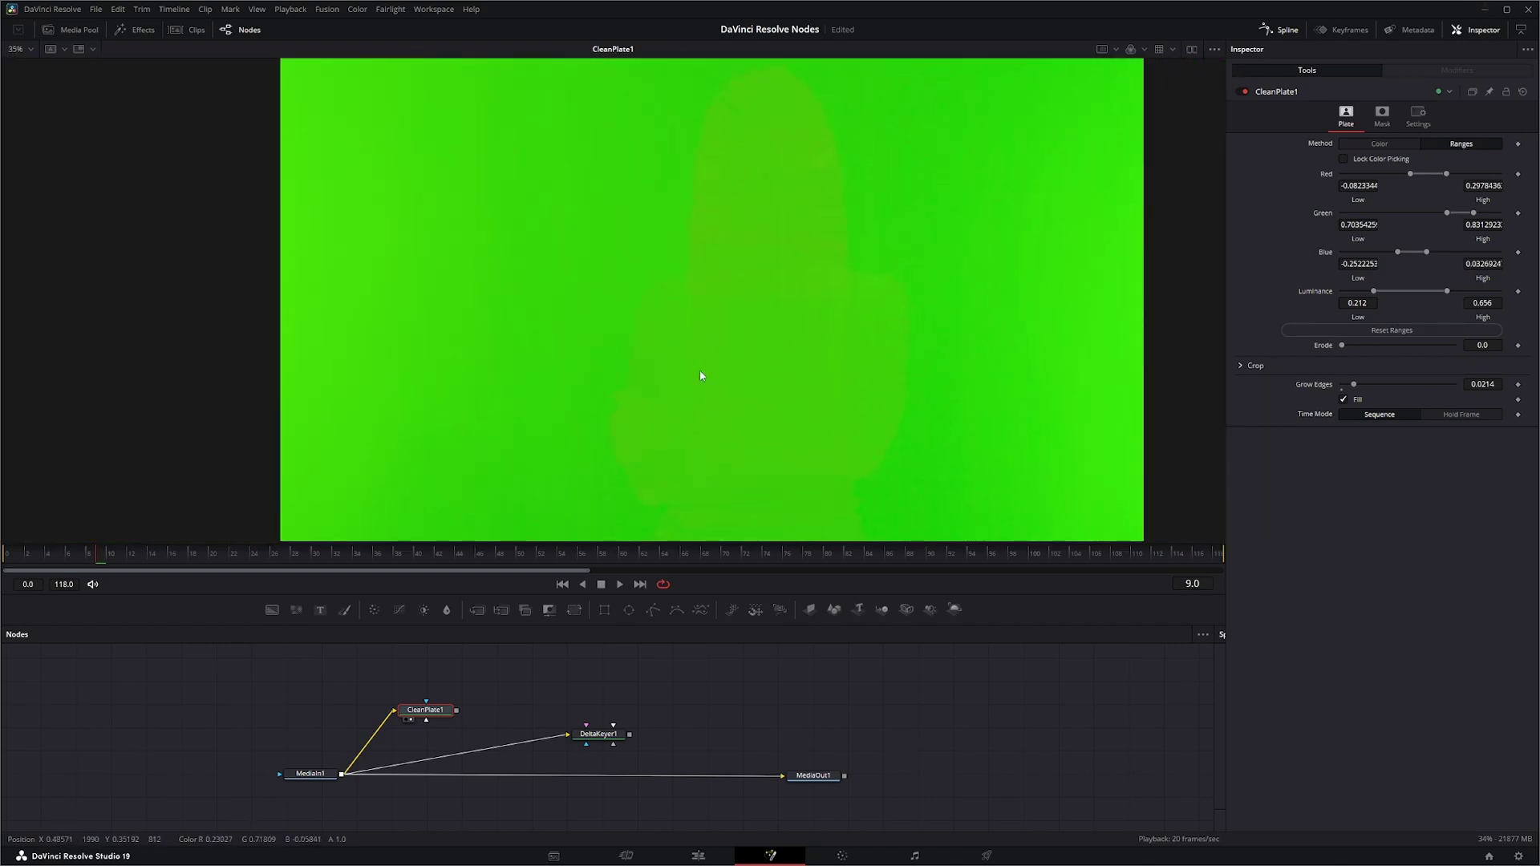
scroll(700, 376, down, 1)
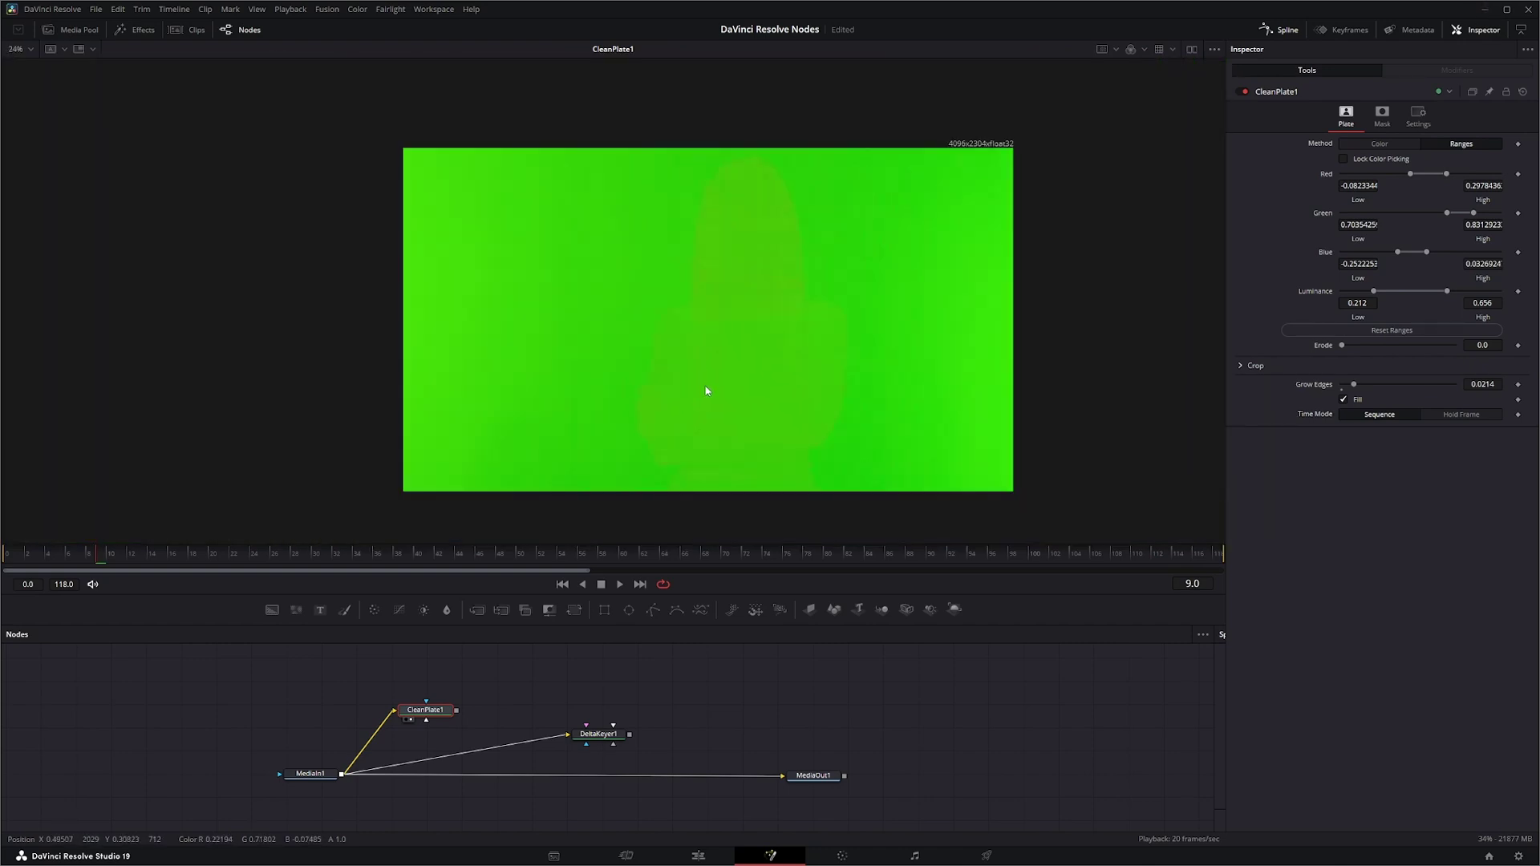
Fit the viewer, add Blur1 after CleanPlate1 with Blur Size 0.0, and view DeltaKeyer1's output
click(23, 49)
click(18, 71)
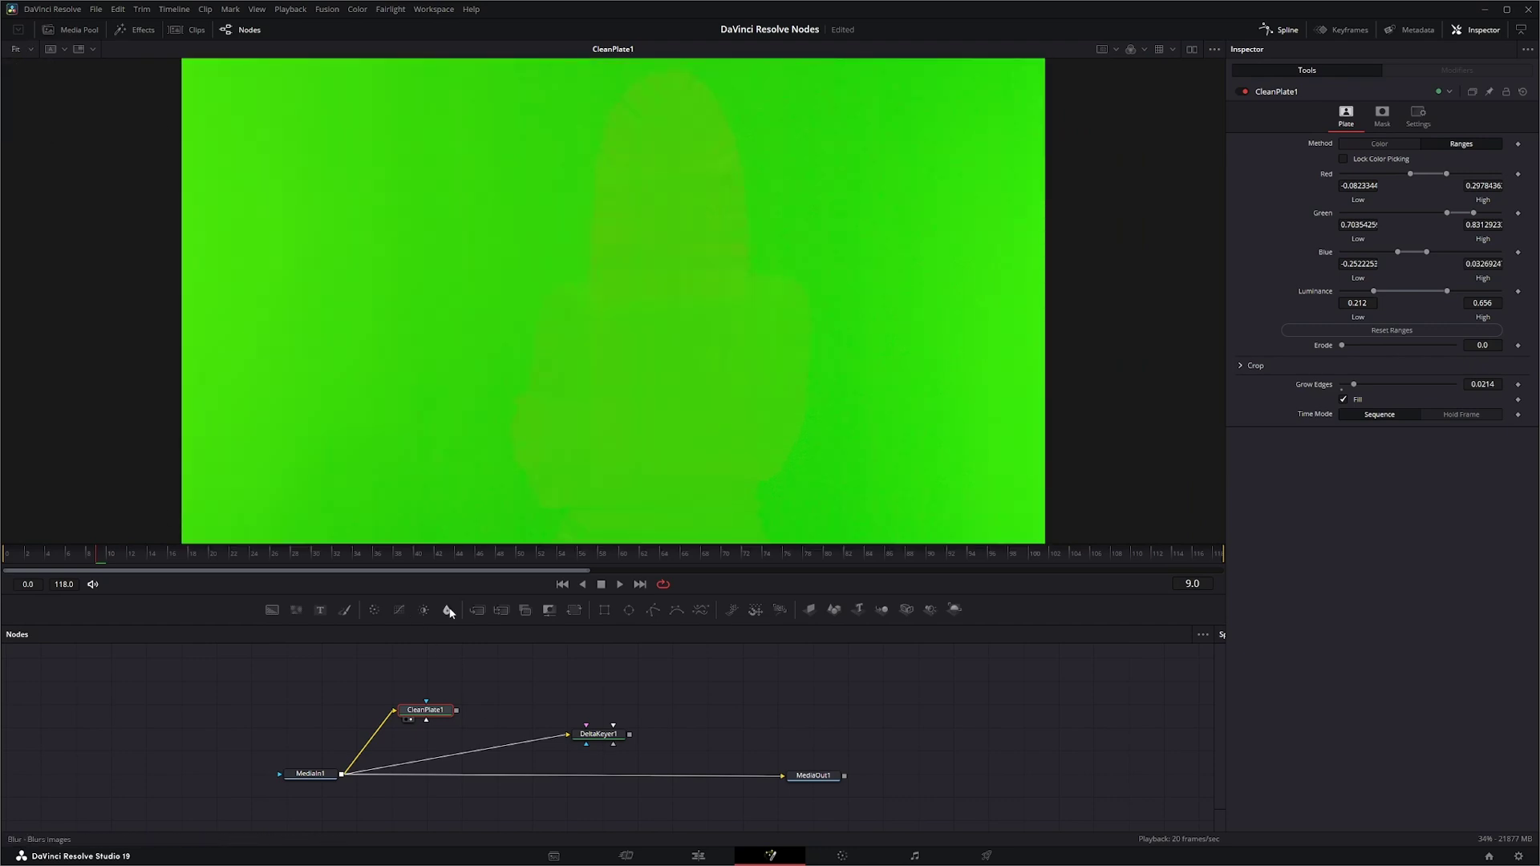
drag(447, 610, 514, 710)
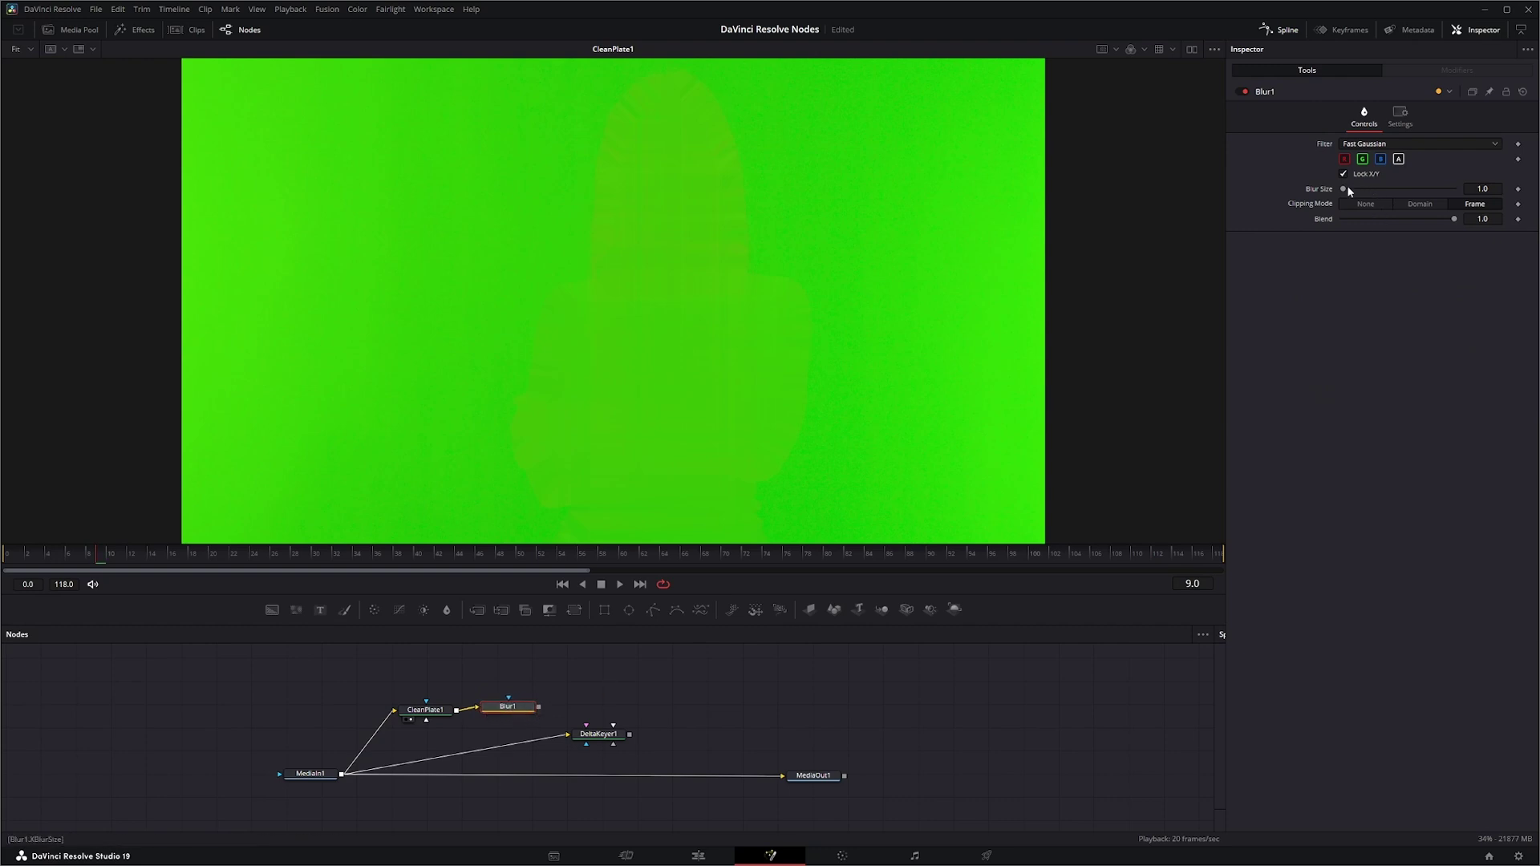
drag(1346, 191, 1382, 189)
drag(508, 707, 512, 708)
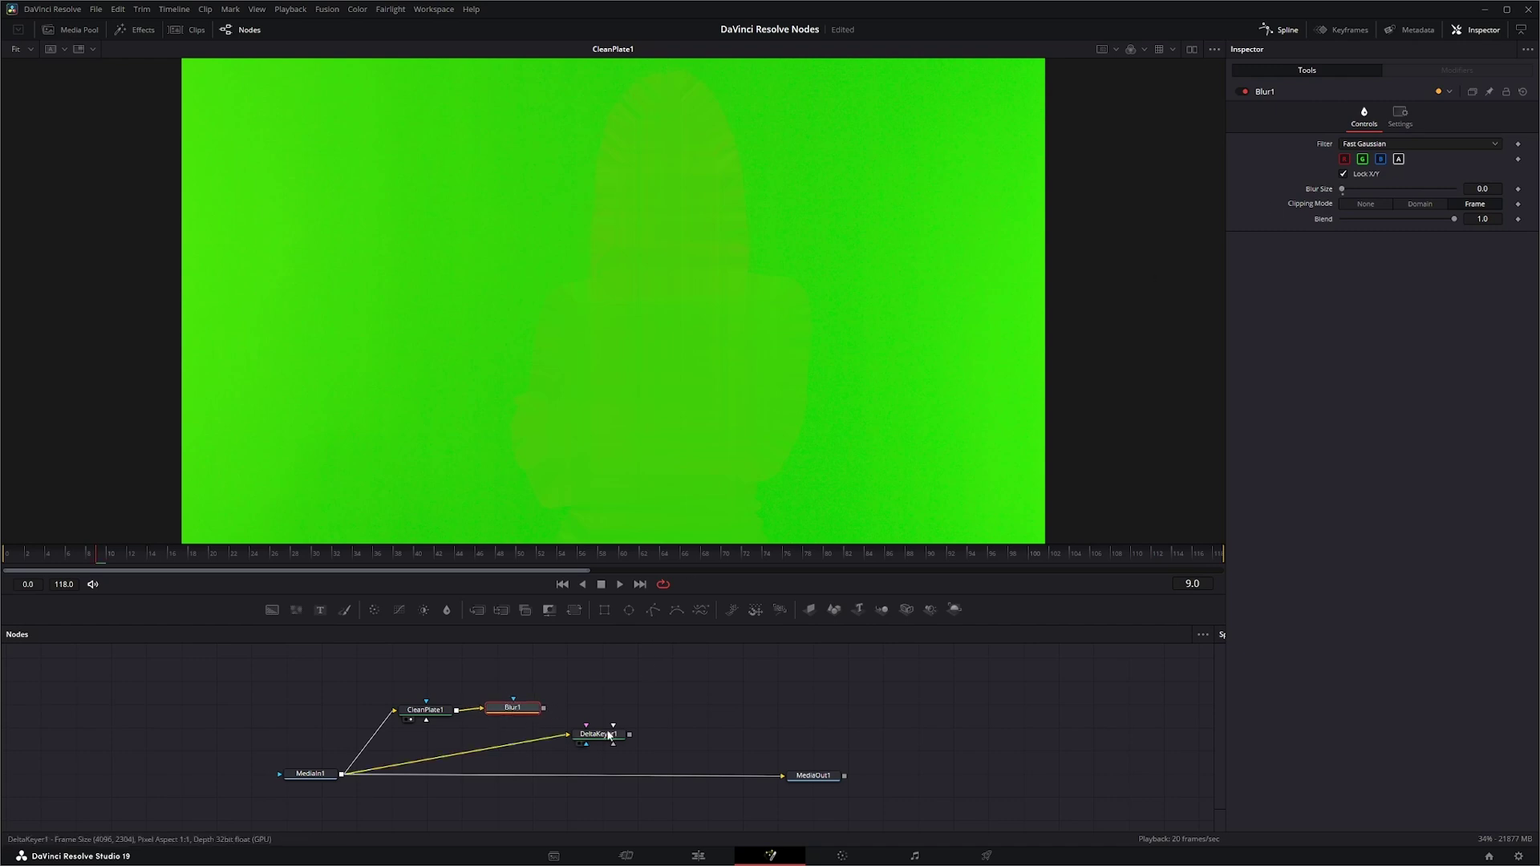
drag(602, 735, 647, 449)
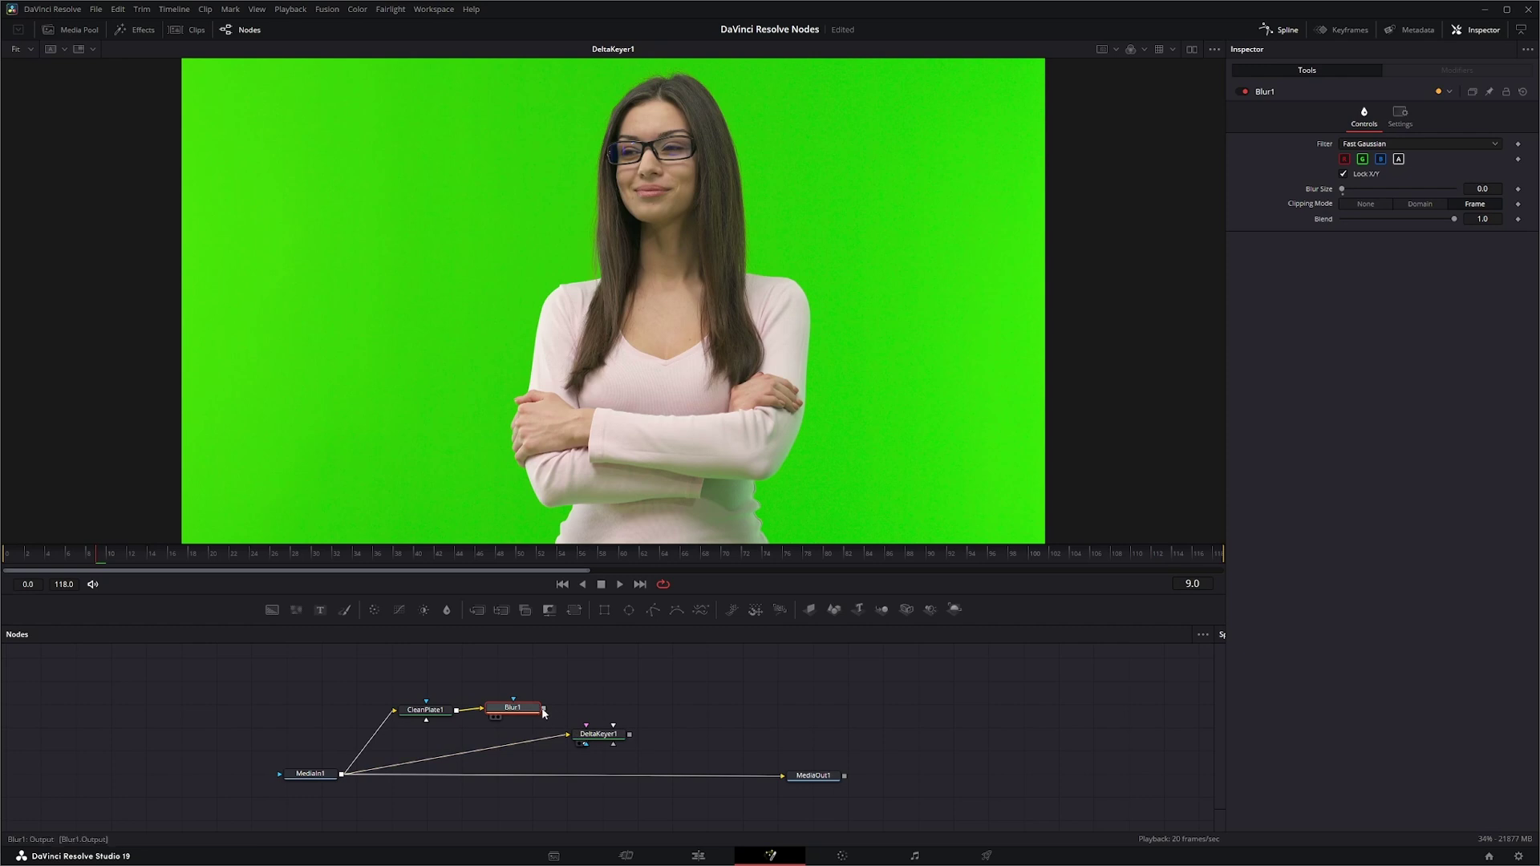
Connect Blur1 to DeltaKeyer1's clean-plate input, set Blur Size to 50.3, and play the key
drag(544, 709, 587, 729)
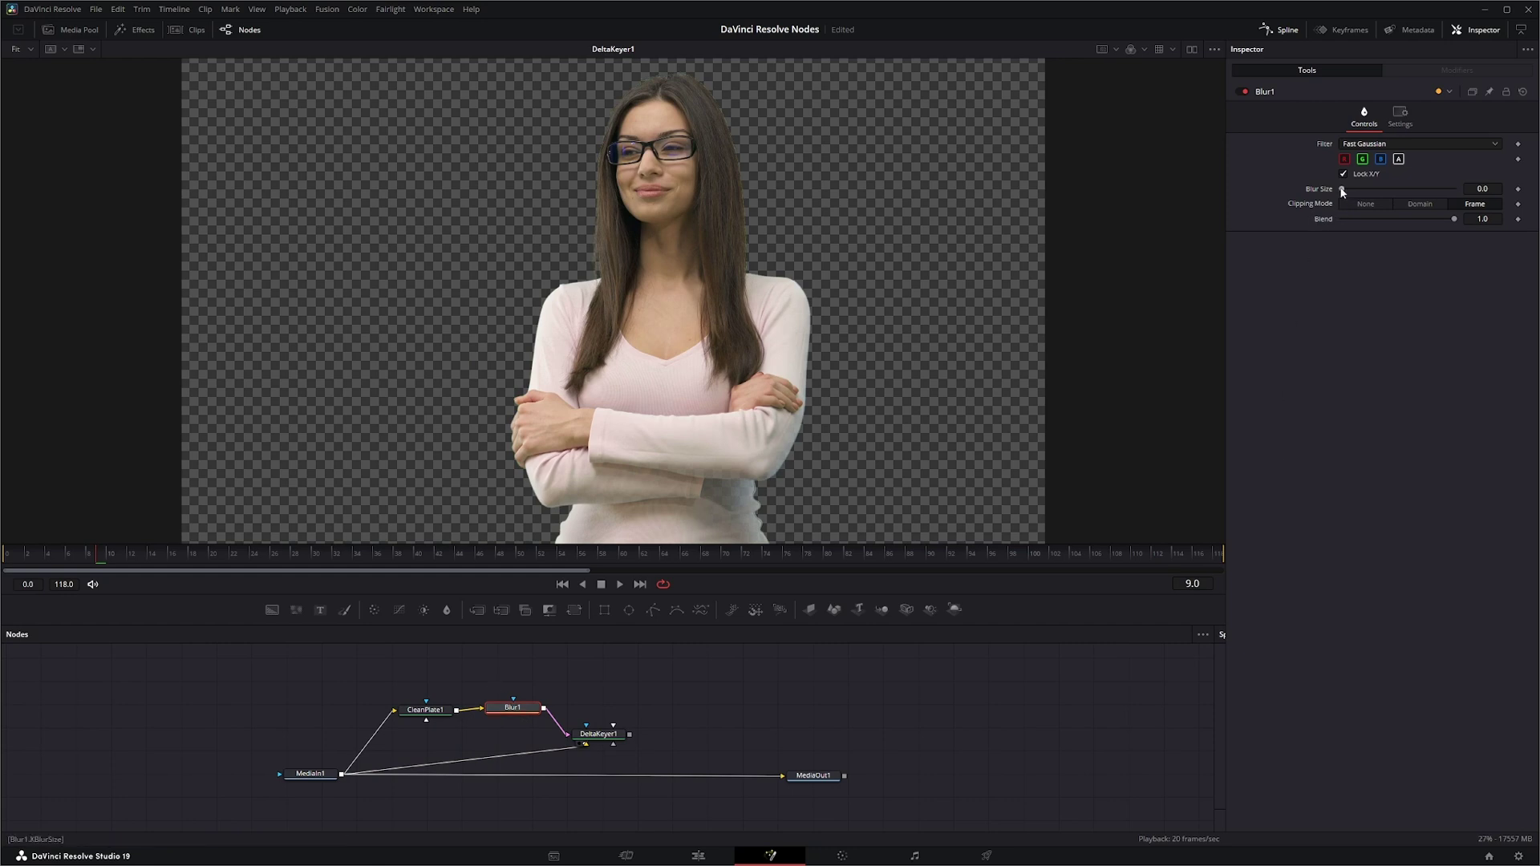
drag(1346, 187, 1398, 191)
click(620, 585)
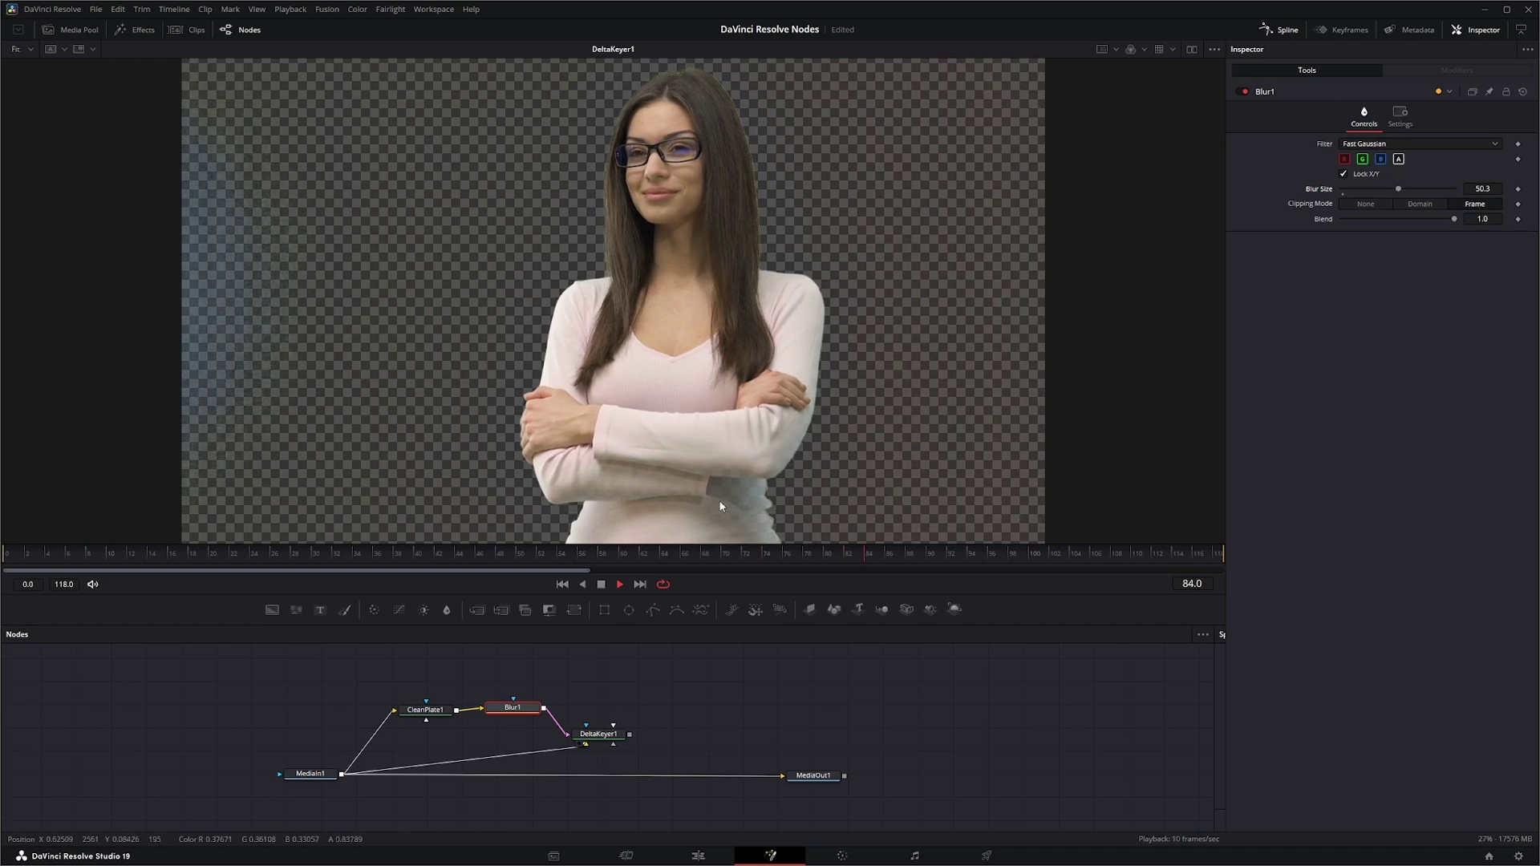
drag(433, 716, 426, 706)
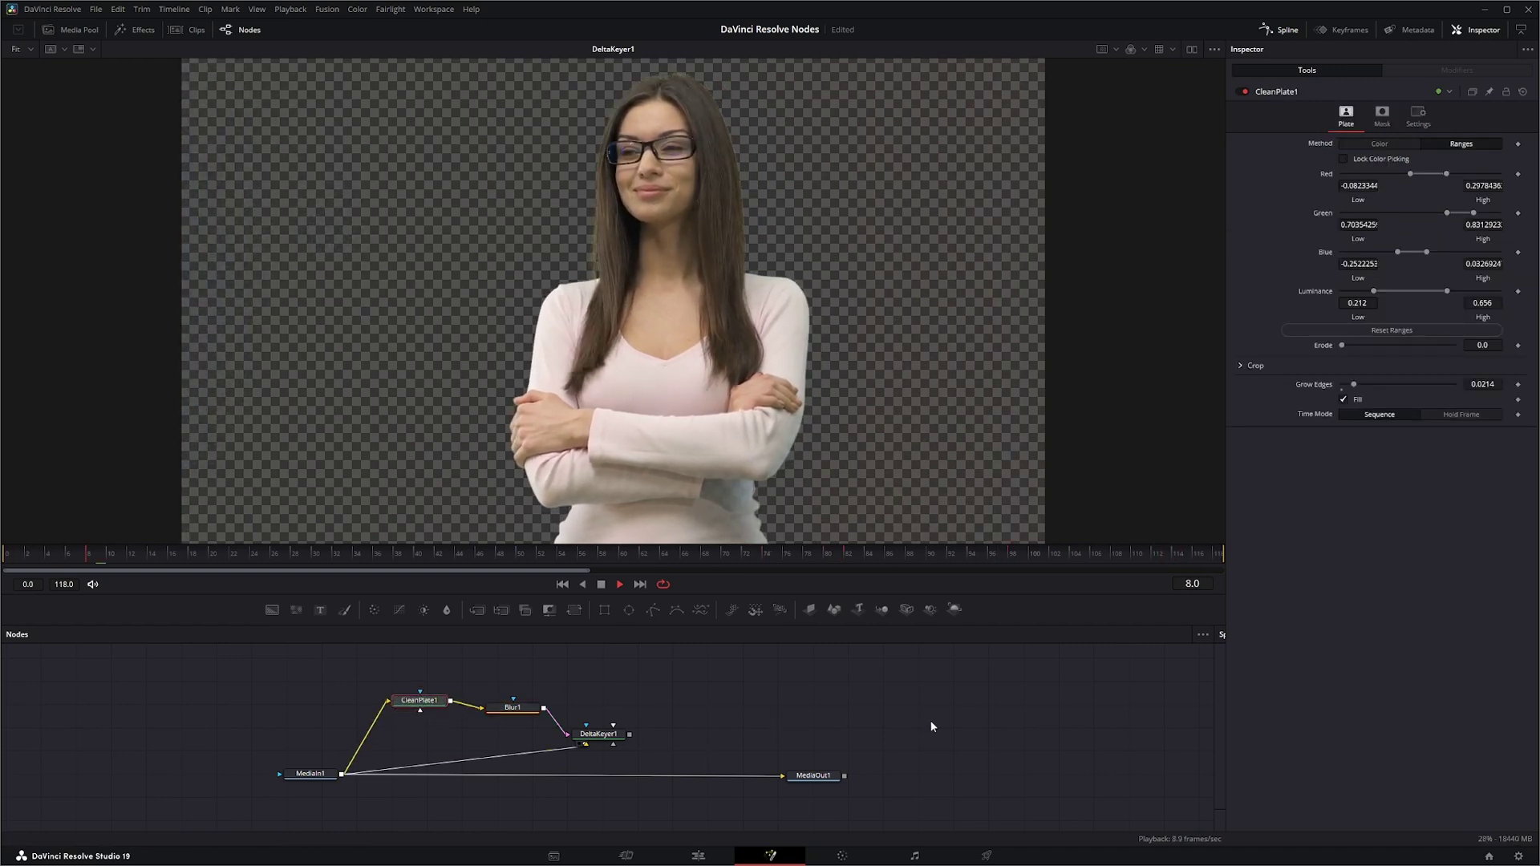